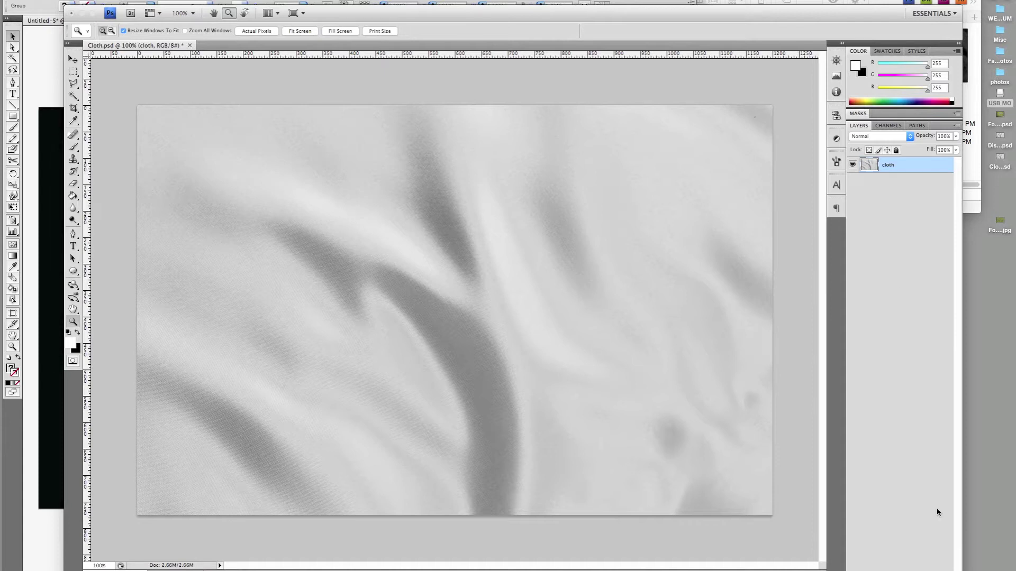
# Duplicate the cloth layer and apply a Gaussian Blur to the copy
pyautogui.click(900, 166)
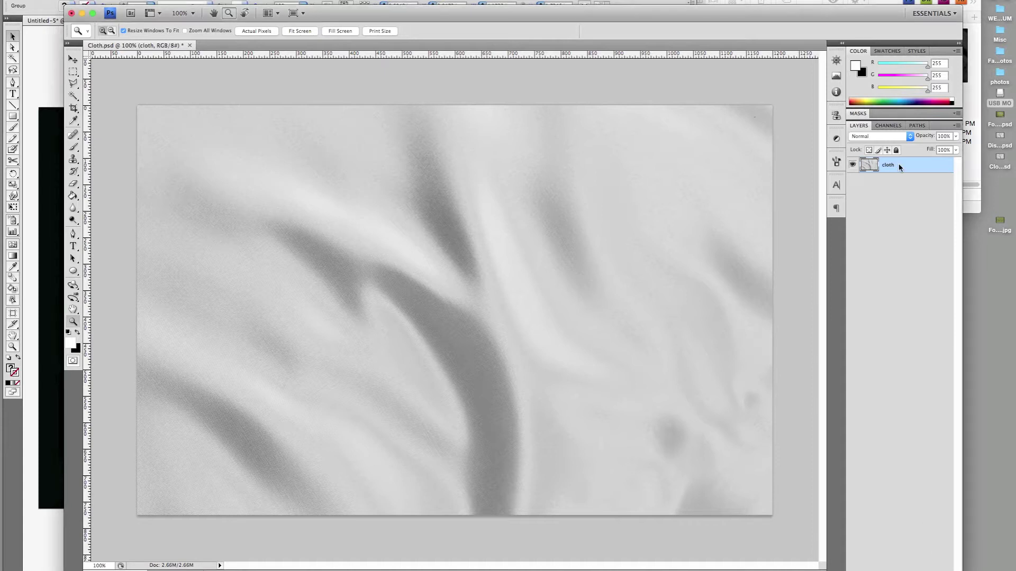
pyautogui.press('super+j')
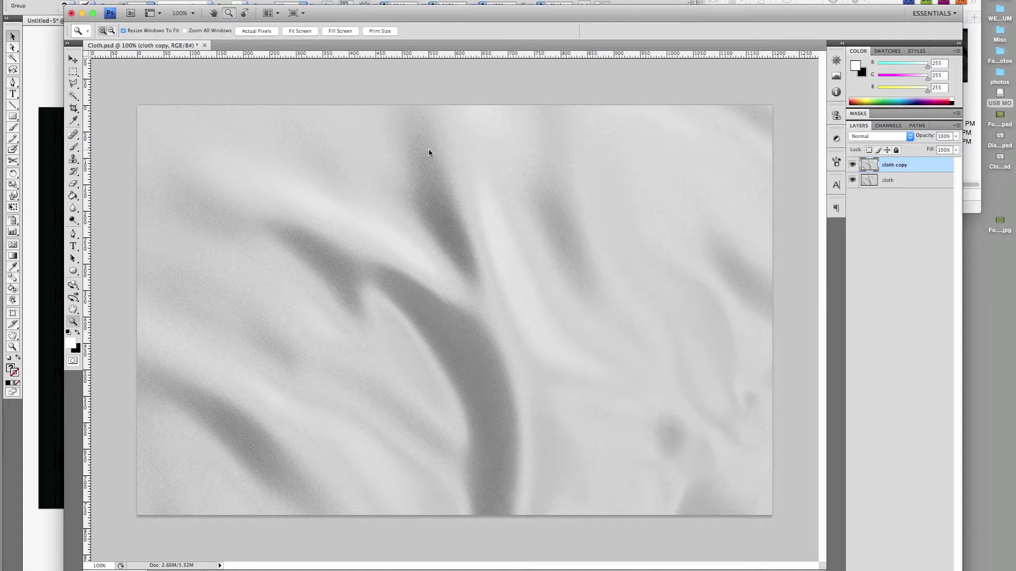
pyautogui.click(223, 0)
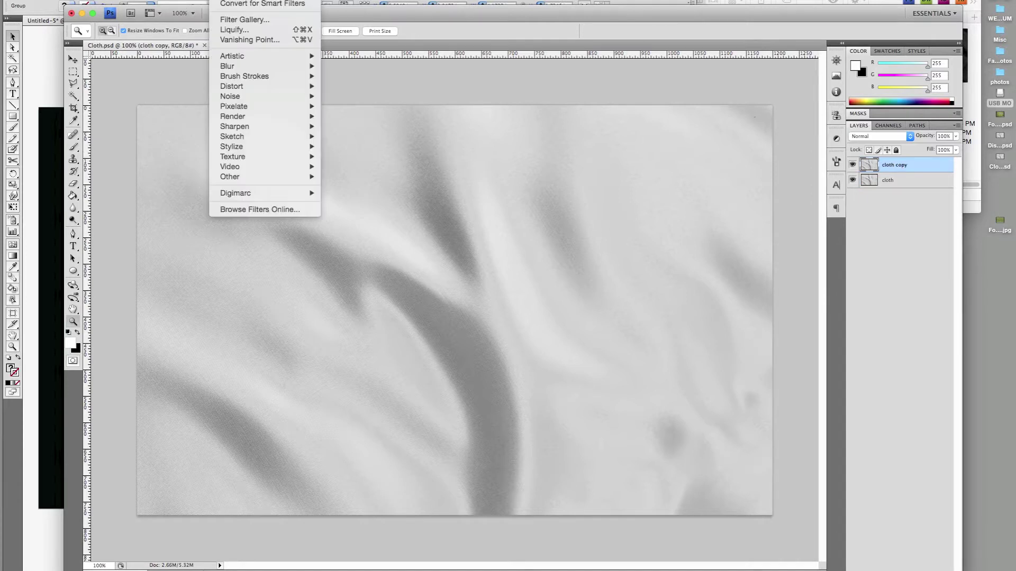
pyautogui.moveTo(233, 69)
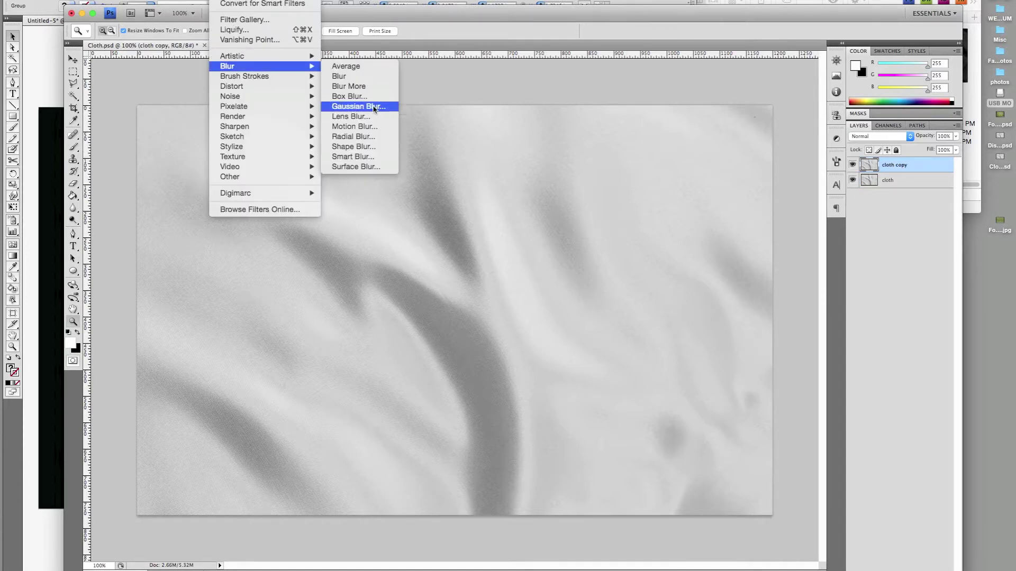
pyautogui.click(374, 108)
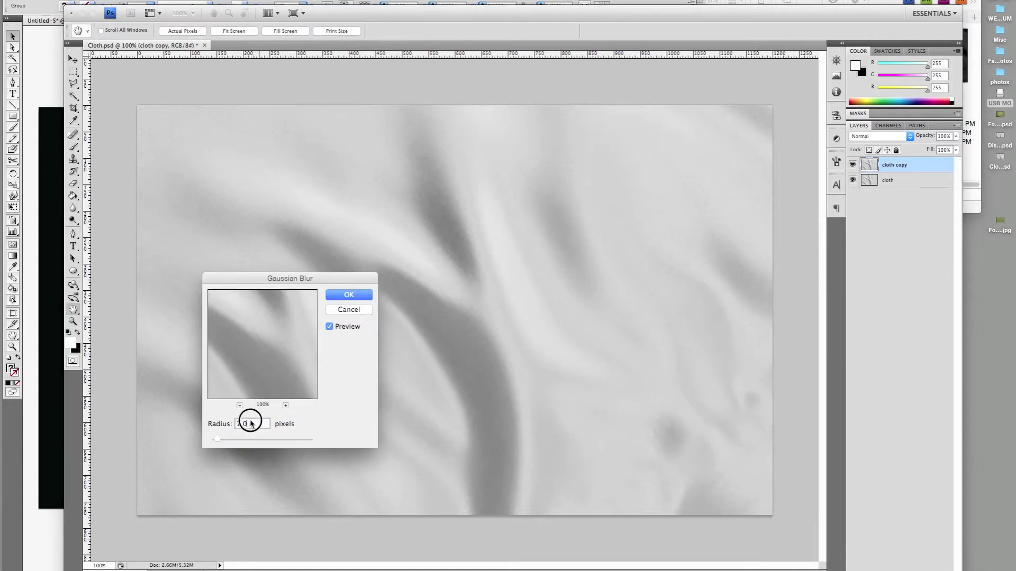
pyautogui.click(349, 295)
# Save the document as Displacement.psd in Photoshop format with maximum compatibility, replacing the existing file, and delete the blurred cloth copy layer
pyautogui.press('super+shift+s')
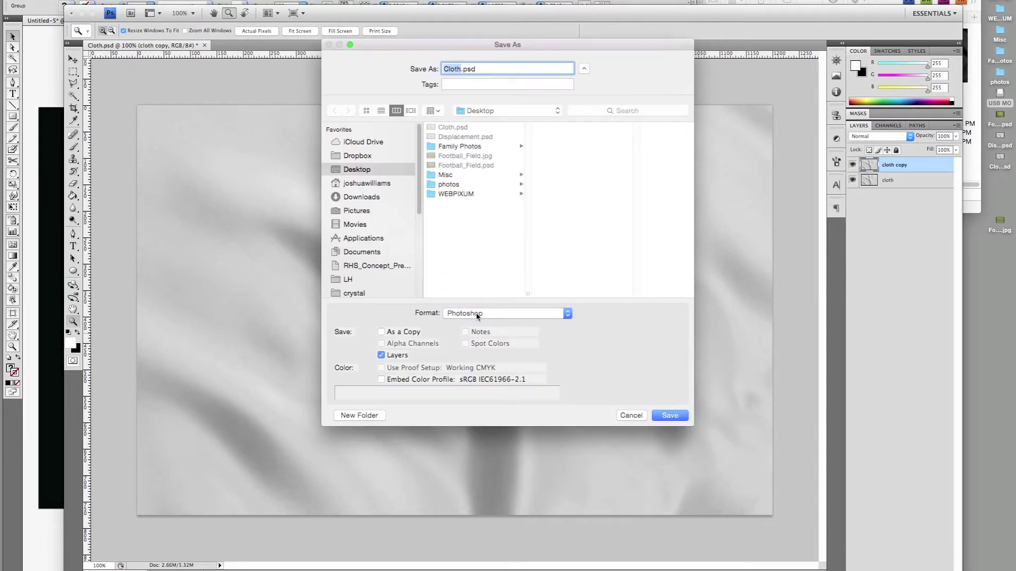
pyautogui.click(476, 315)
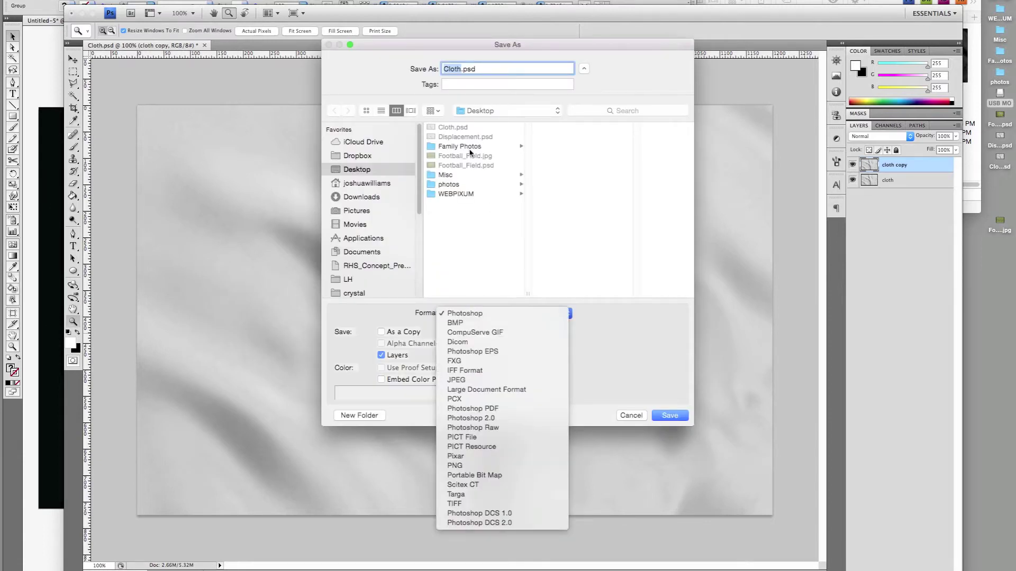
pyautogui.click(463, 140)
pyautogui.click(463, 139)
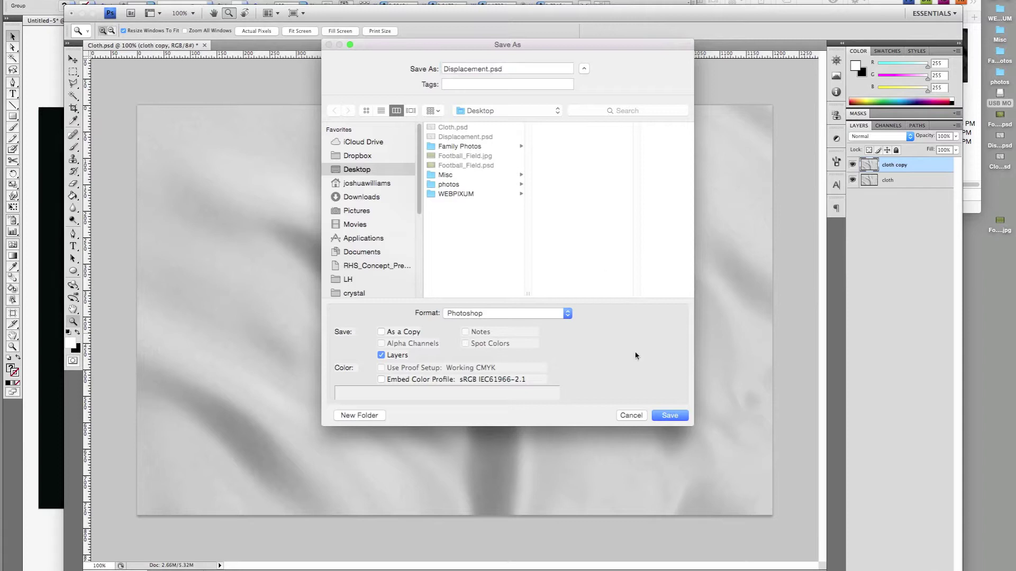
pyautogui.click(670, 416)
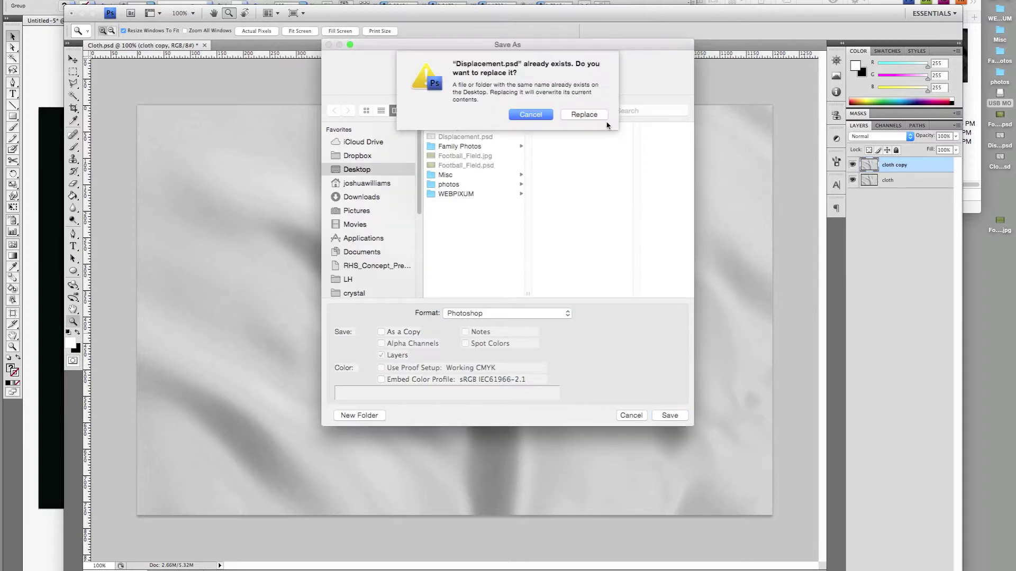
pyautogui.click(596, 113)
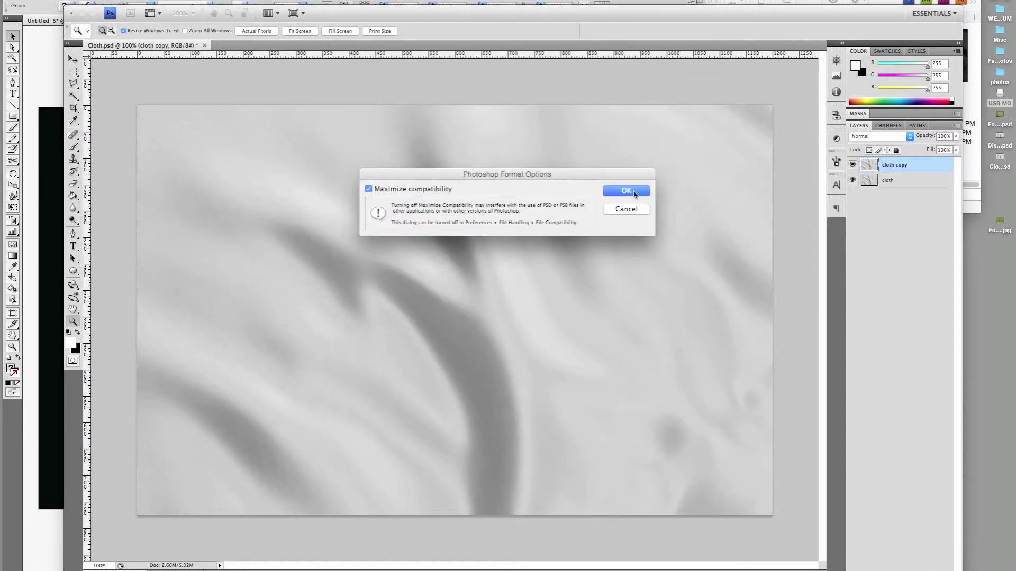
pyautogui.click(631, 190)
pyautogui.press('BackSpace')
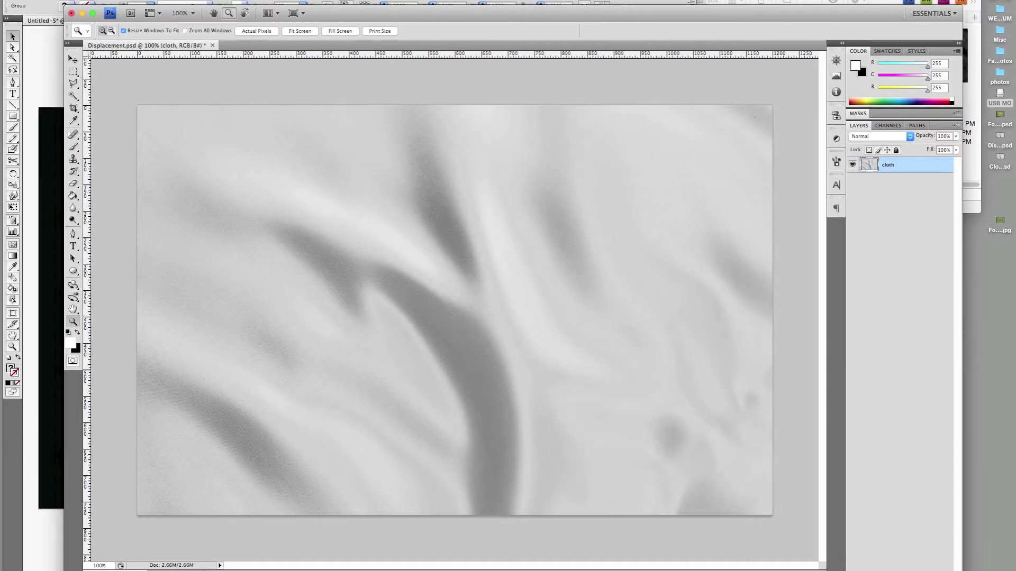
# Add a Brightness/Contrast adjustment layer above cloth with brightness 35, and hide it
pyautogui.click(899, 569)
pyautogui.click(923, 462)
pyautogui.moveTo(770, 175); pyautogui.dragTo(782, 175)
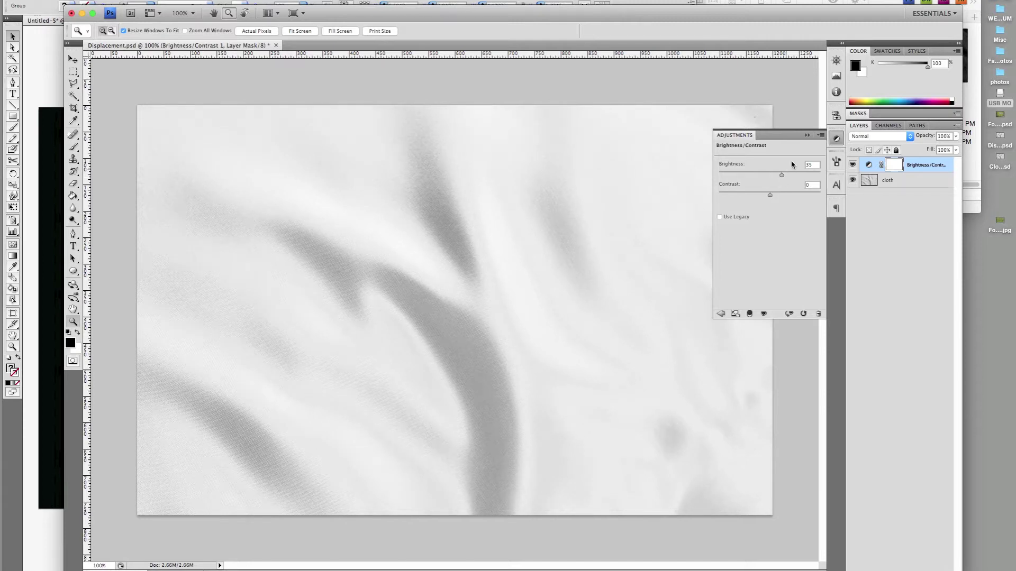
pyautogui.click(807, 135)
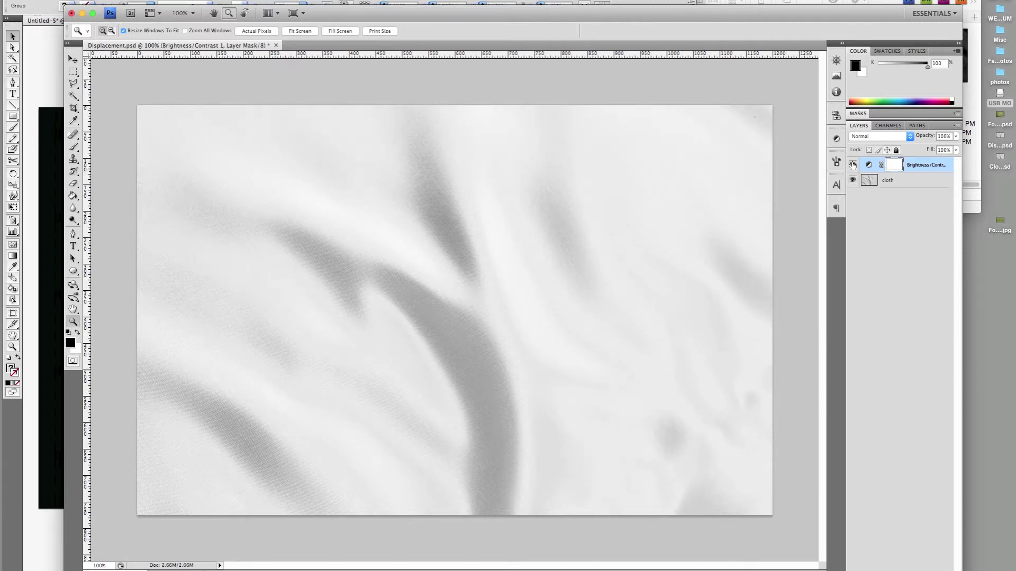
pyautogui.click(853, 164)
# Duplicate the cloth layer twice and set the uppermost copy's blending mode to Multiply
pyautogui.click(896, 183)
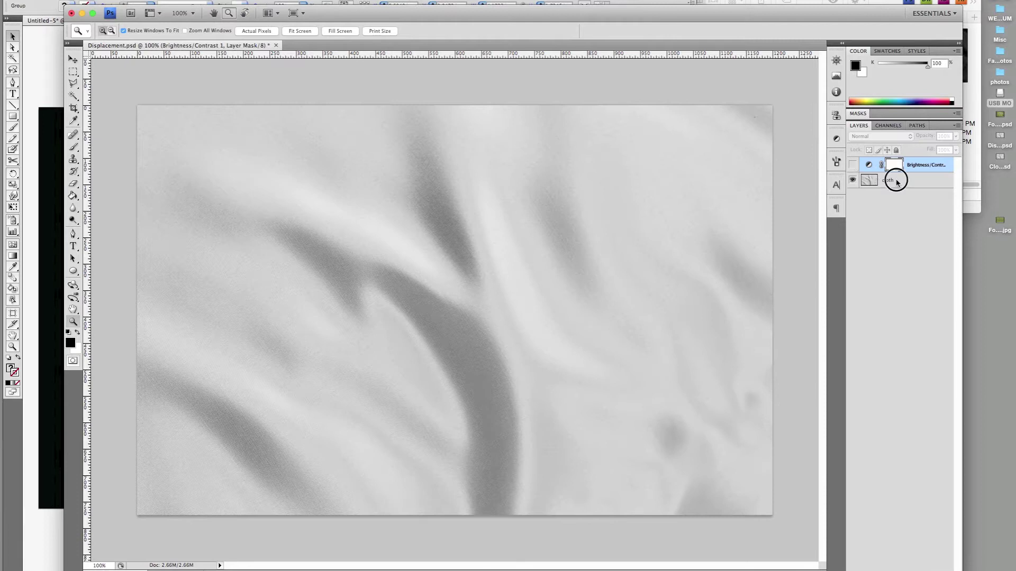
pyautogui.press('super+j')
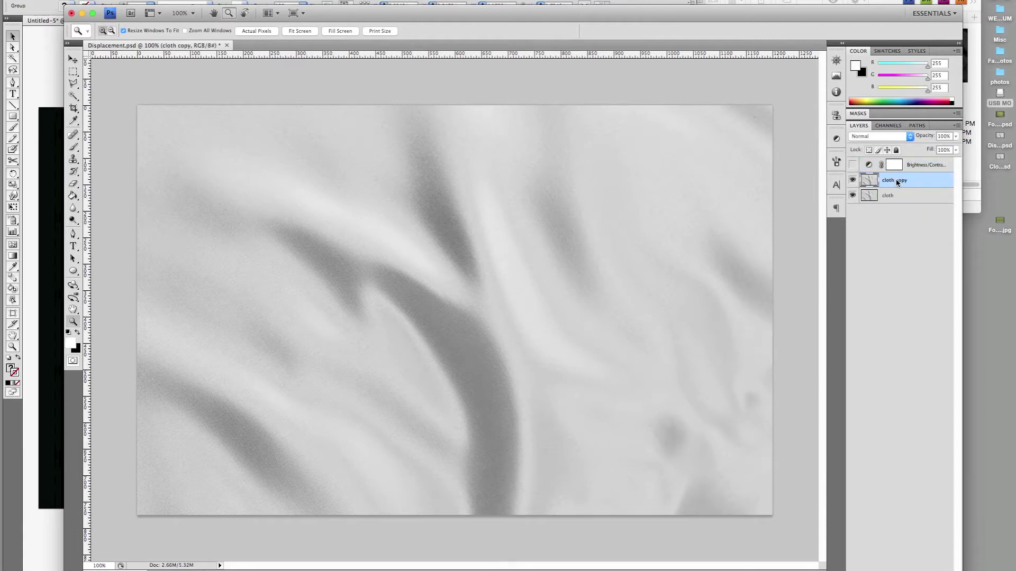
pyautogui.press('super+j')
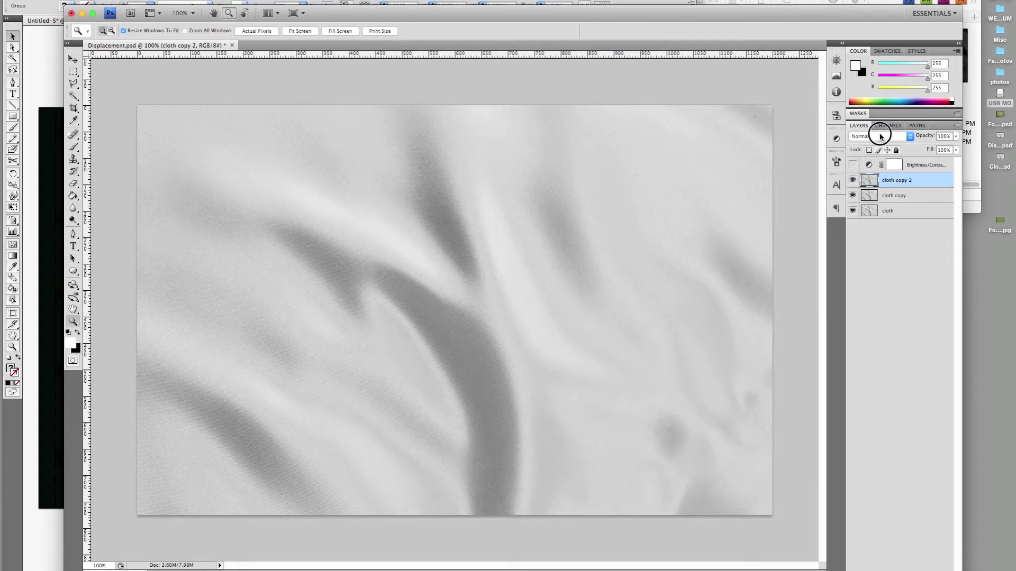
pyautogui.click(879, 136)
pyautogui.click(875, 163)
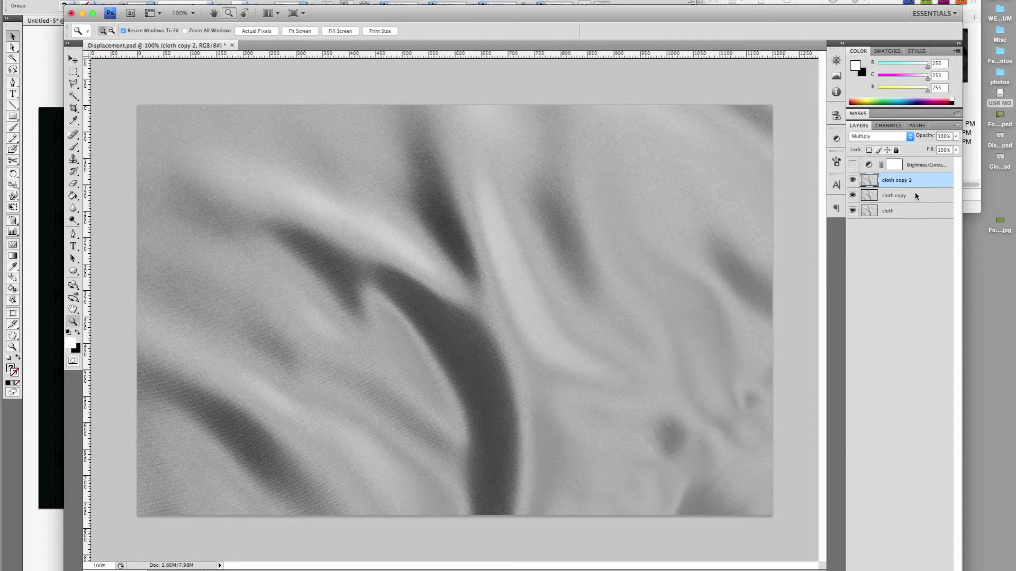
# Duplicate the Multiply cloth layer eight times to build up a nearly black cloth texture
pyautogui.press('super+j')
pyautogui.press('super+j')
pyautogui.press('super+j')
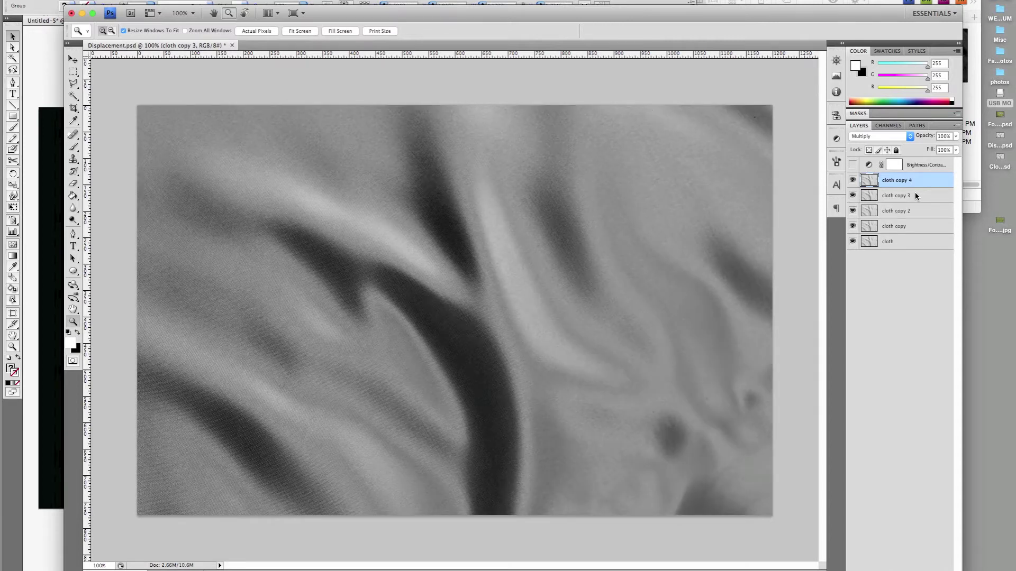
pyautogui.press('super+j')
pyautogui.press('super+j')
pyautogui.press('super+j')
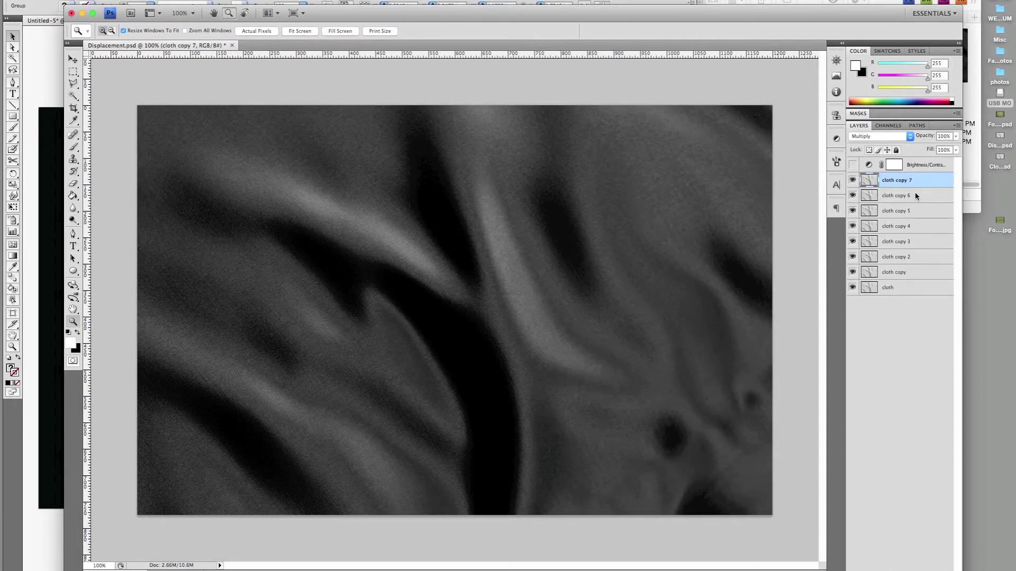
pyautogui.press('super+j')
pyautogui.press('super+j')
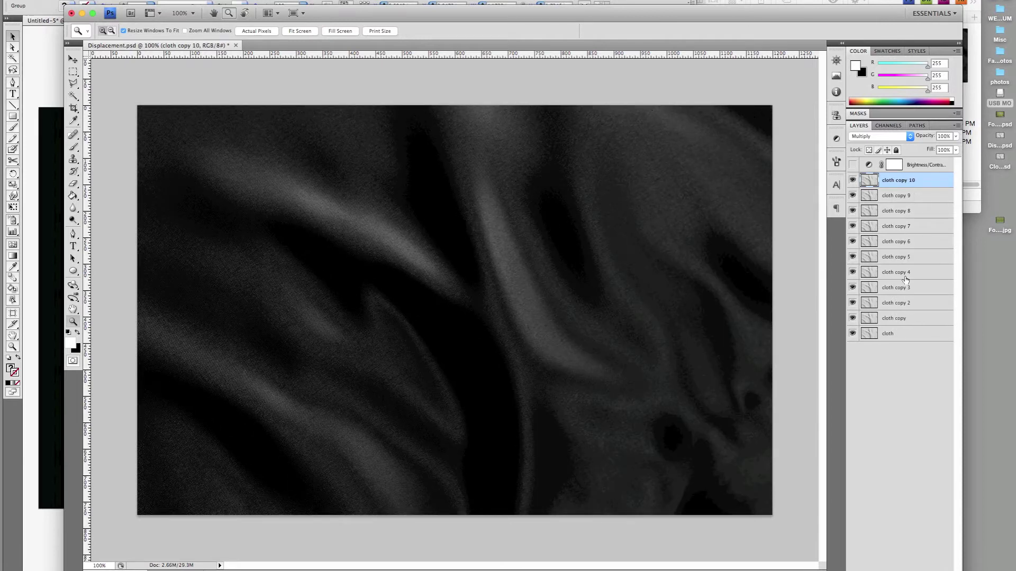
# Merge all the cloth copies into one layer above the original cloth and compare it with the original
pyautogui.click(896, 319)
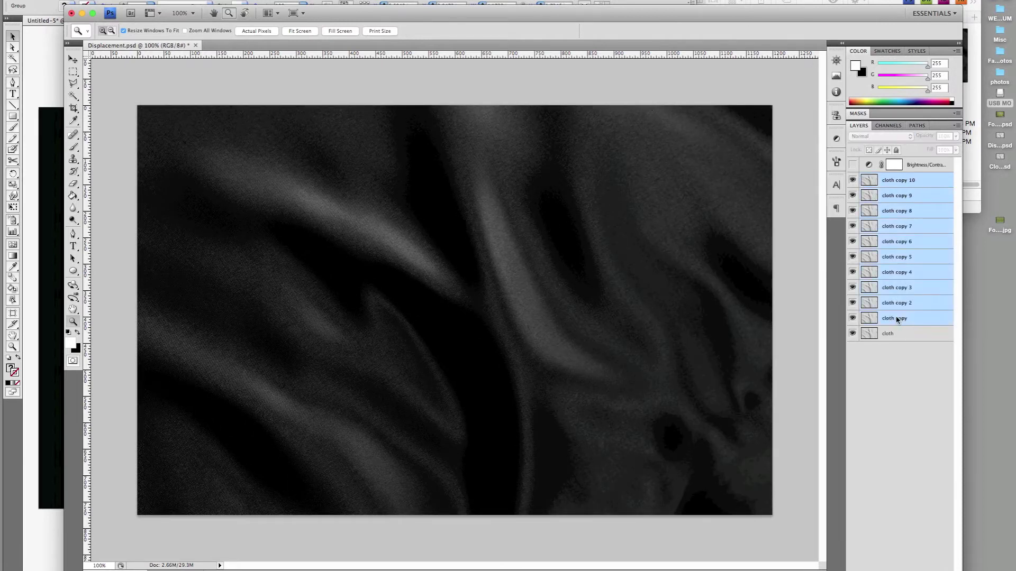
pyautogui.press('super+e')
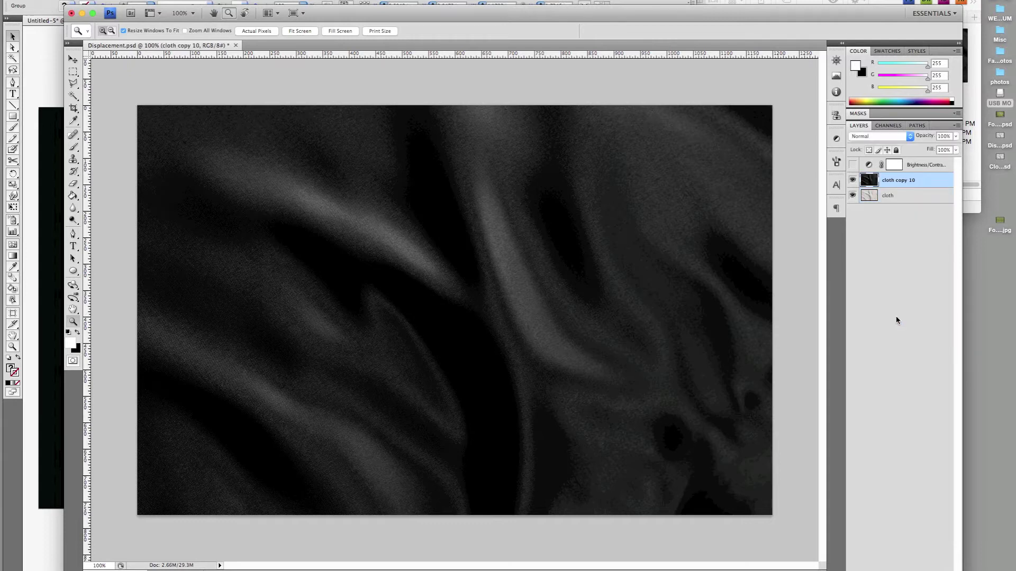
pyautogui.click(852, 182)
pyautogui.click(853, 182)
# Place a duplicate of the original cloth layer above all other layers, inside a new group named Texture
pyautogui.click(902, 167)
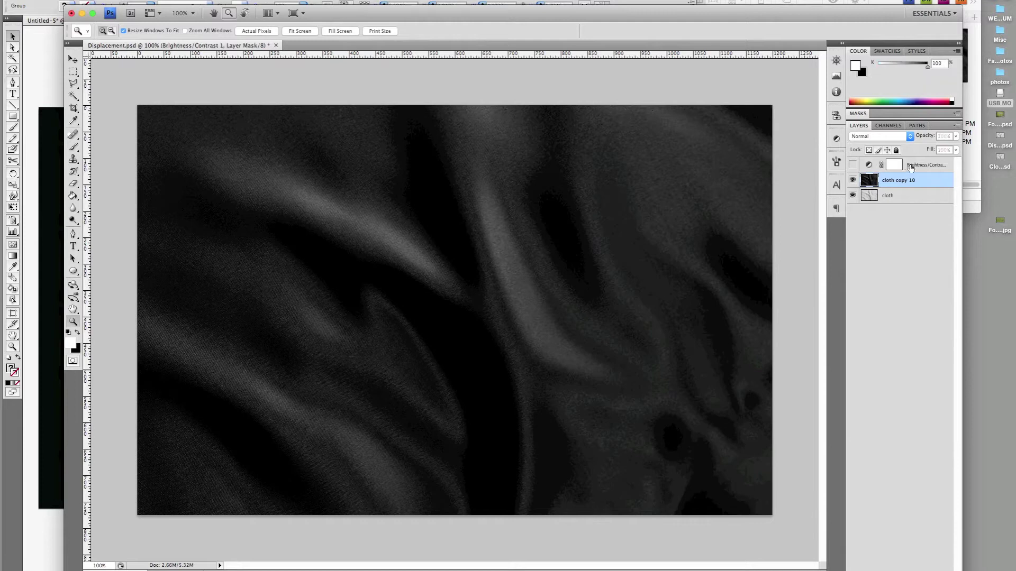
pyautogui.click(905, 196)
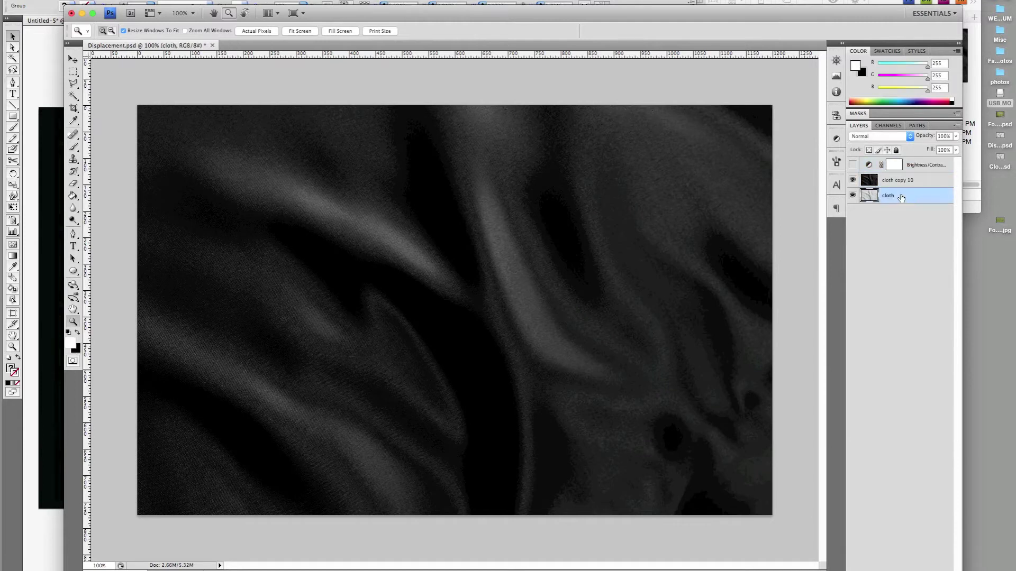
pyautogui.moveTo(903, 194); pyautogui.dragTo(916, 165)
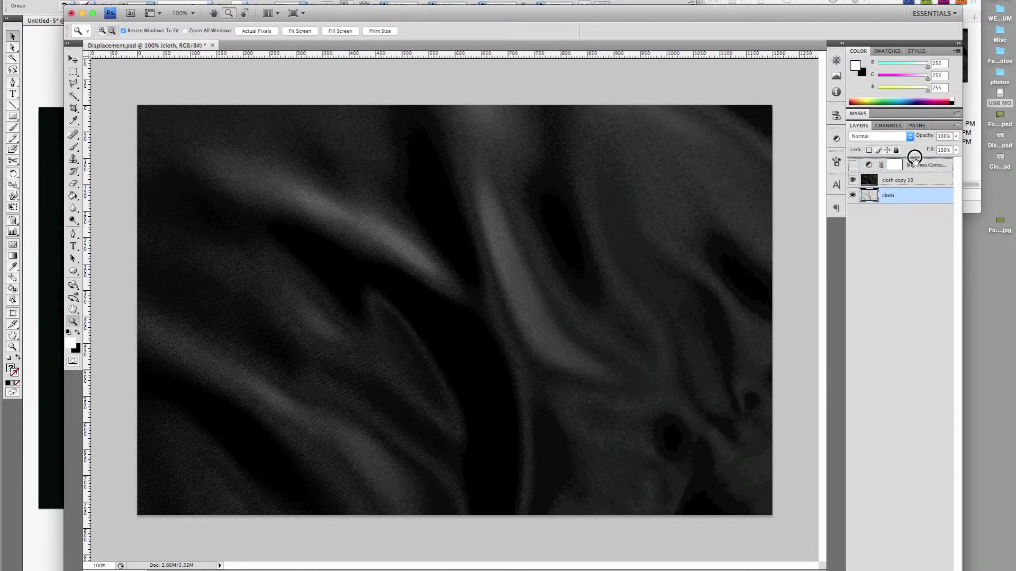
pyautogui.press('super+g')
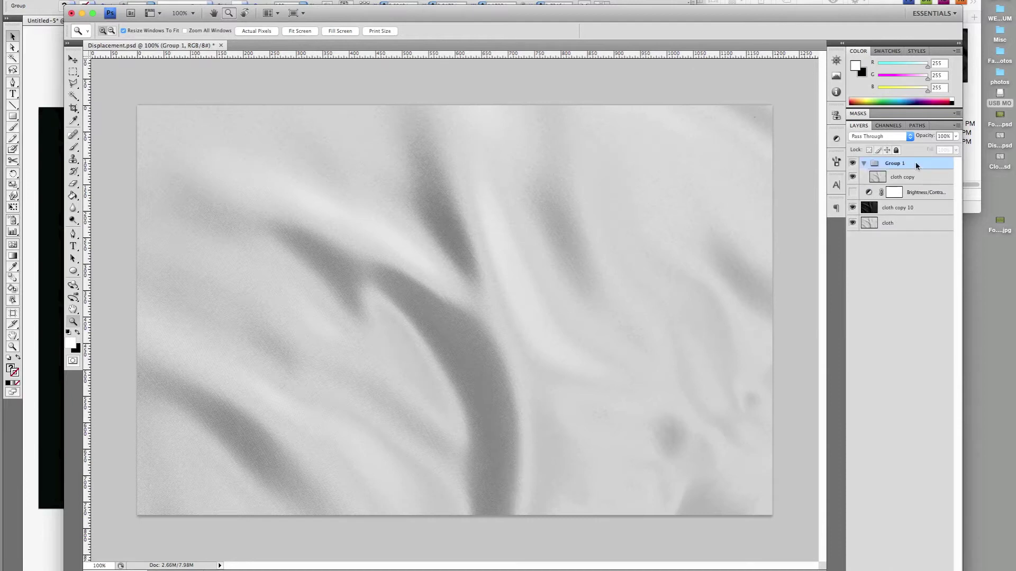
pyautogui.doubleClick(896, 163)
pyautogui.write('Texture')
pyautogui.press('Return')
# Set the blending mode of the cloth copy in the Texture group to Multiply
pyautogui.click(894, 178)
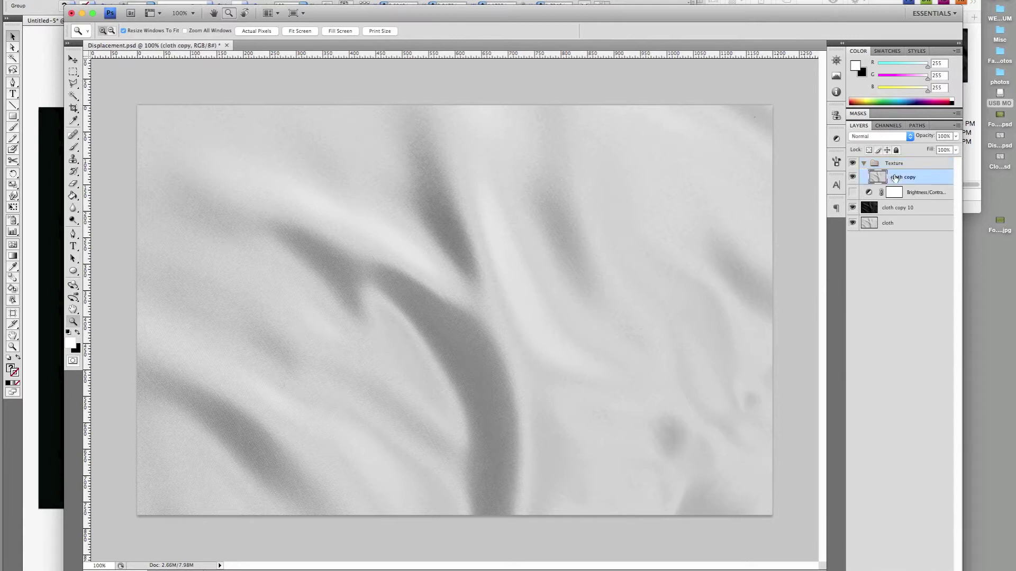
pyautogui.click(885, 138)
pyautogui.click(876, 164)
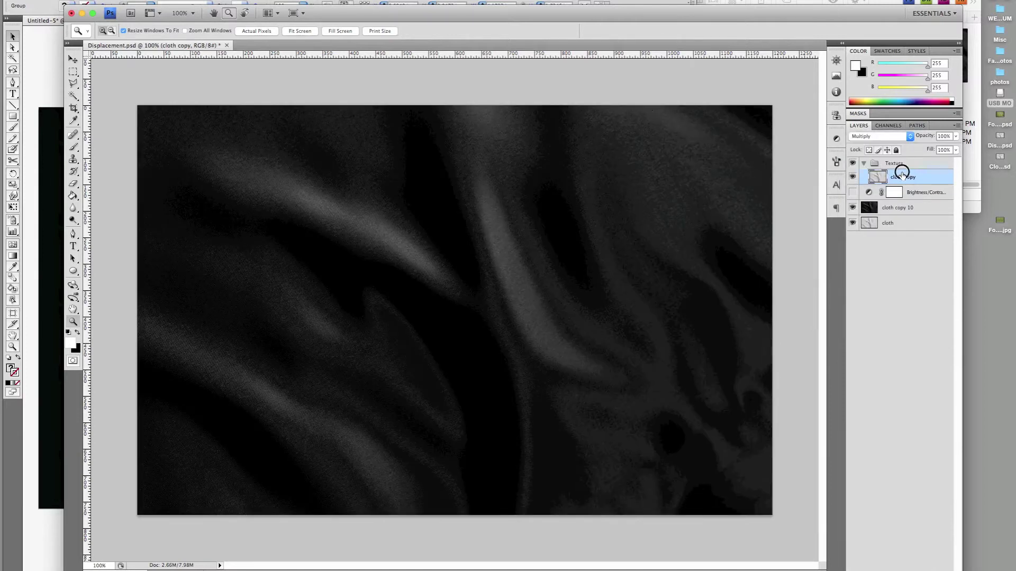
# Duplicate the cloth copy inside the Texture group and set the duplicate's blending mode to Normal
pyautogui.press('super+j')
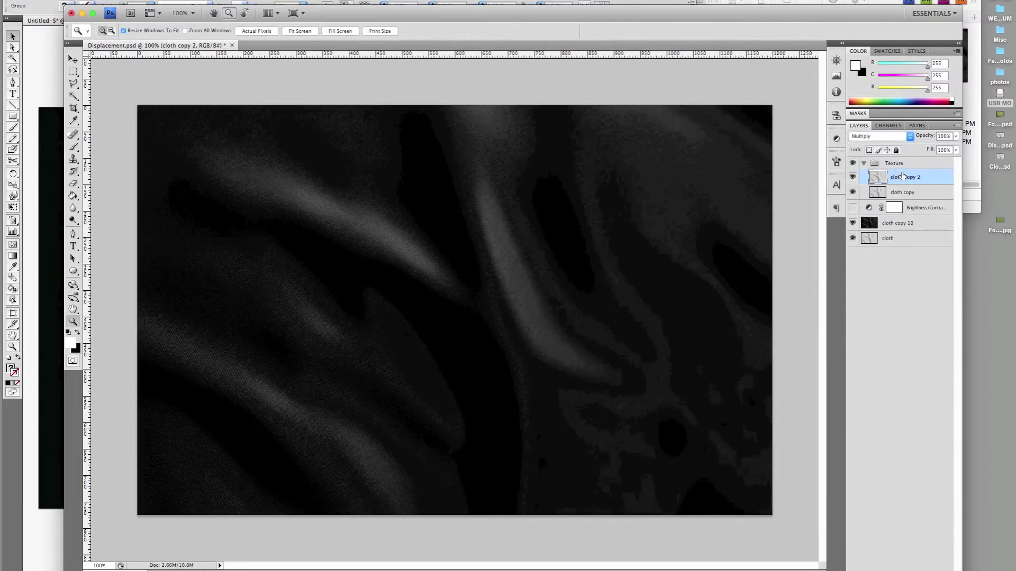
pyautogui.click(888, 139)
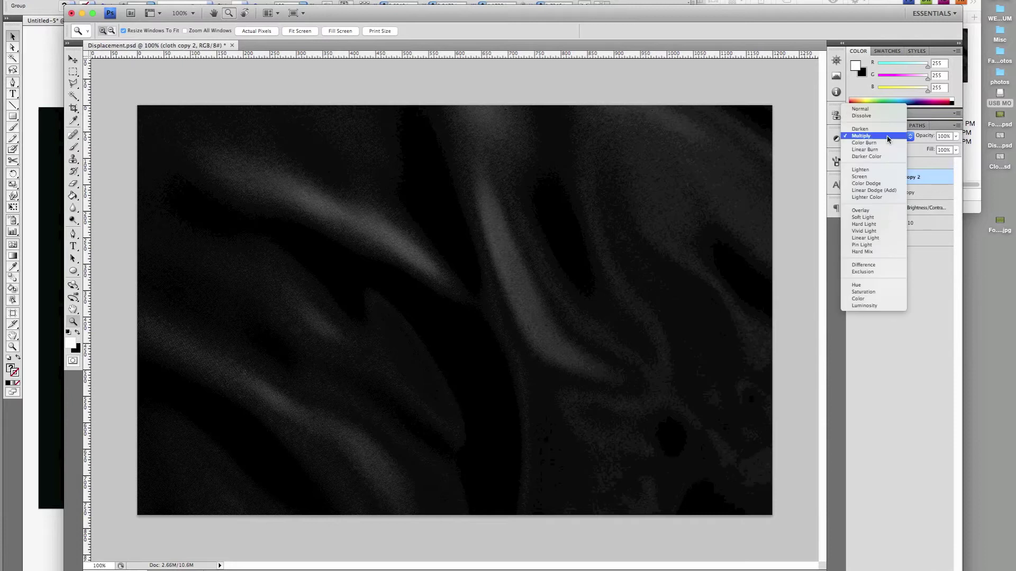
pyautogui.click(870, 109)
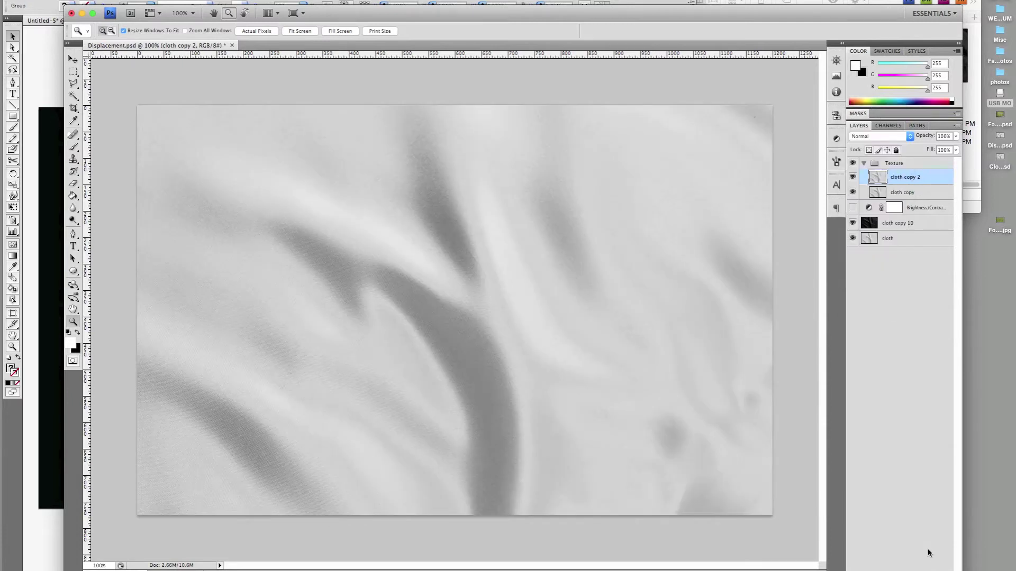
# Add a Curves adjustment that darkens the shadows, with an upper point at input 161, output 155, and merge it with cloth copy 2
pyautogui.click(899, 569)
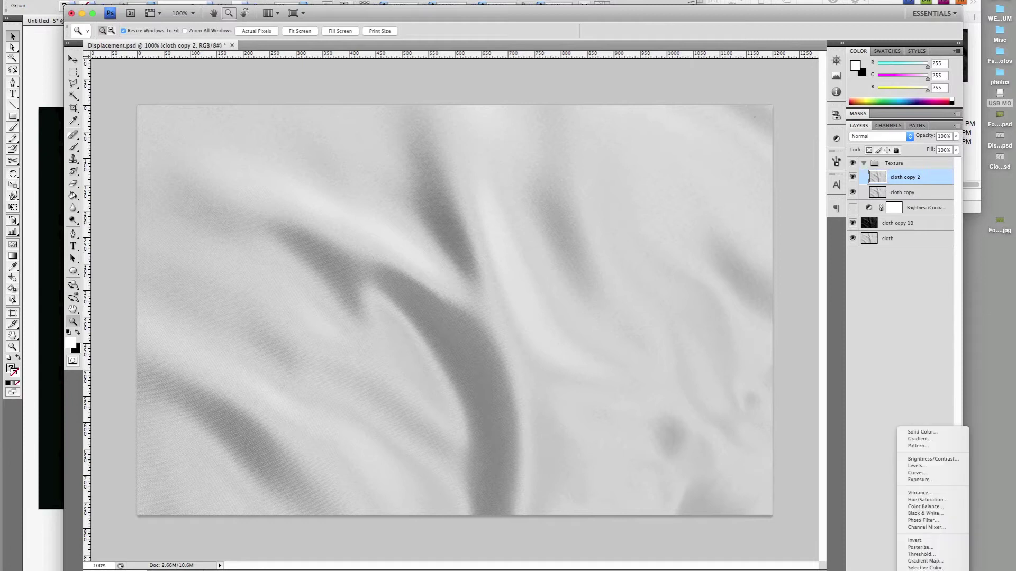
pyautogui.click(920, 473)
pyautogui.moveTo(760, 240); pyautogui.dragTo(768, 247)
pyautogui.click(791, 214)
pyautogui.moveTo(792, 214); pyautogui.dragTo(789, 210)
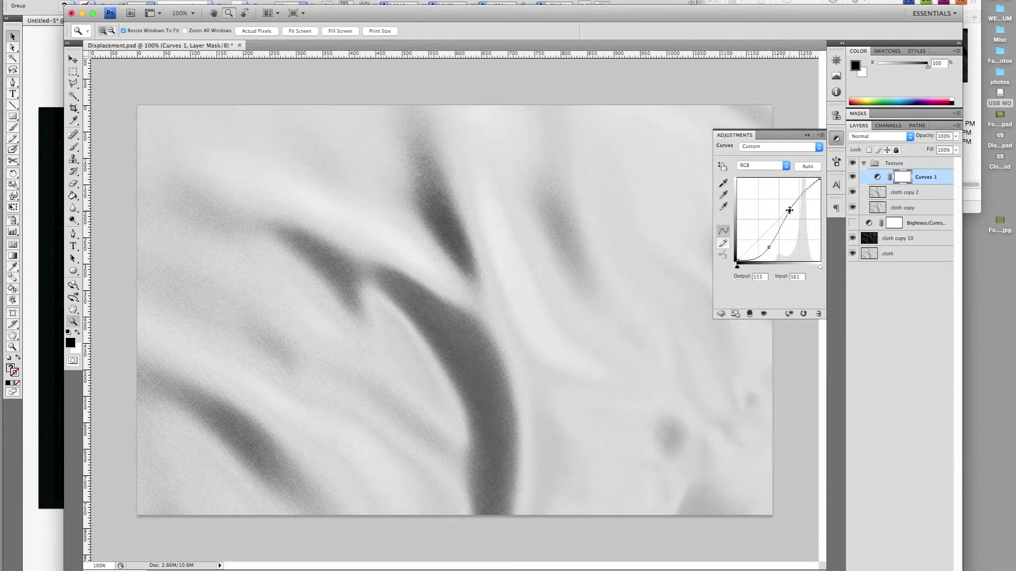
pyautogui.click(808, 136)
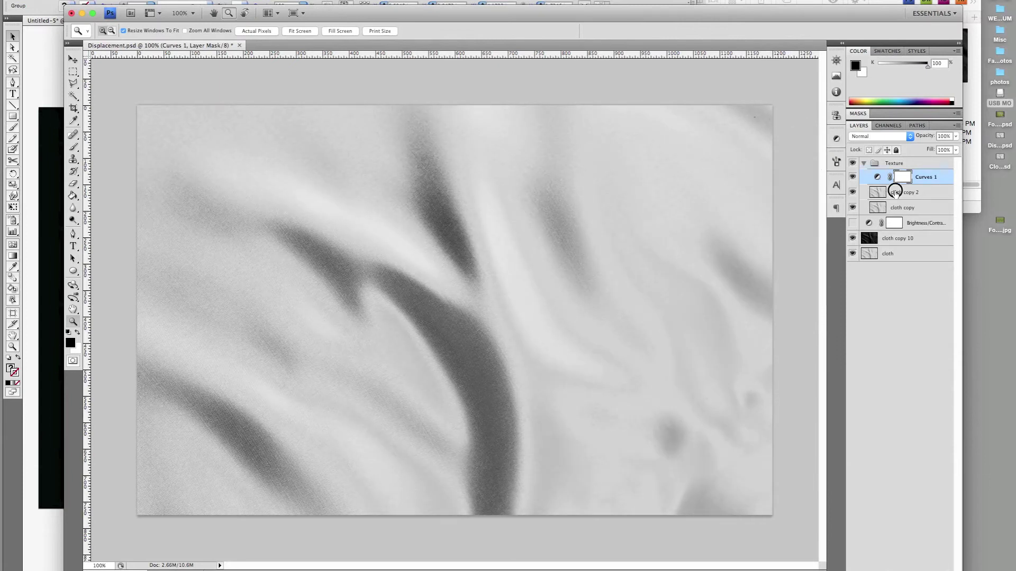
pyautogui.keyDown('shift'); pyautogui.click(894, 191); pyautogui.keyUp('shift')
pyautogui.hotkey('ctrl', 'e')
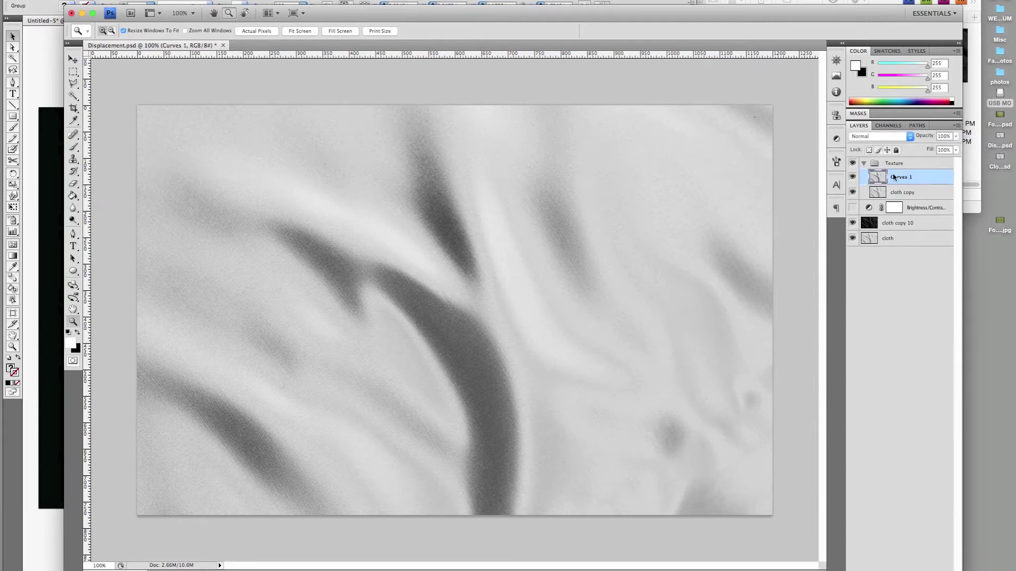
# Set the blending mode of the merged Curves 1 layer in the Texture group to Overlay
pyautogui.click(886, 137)
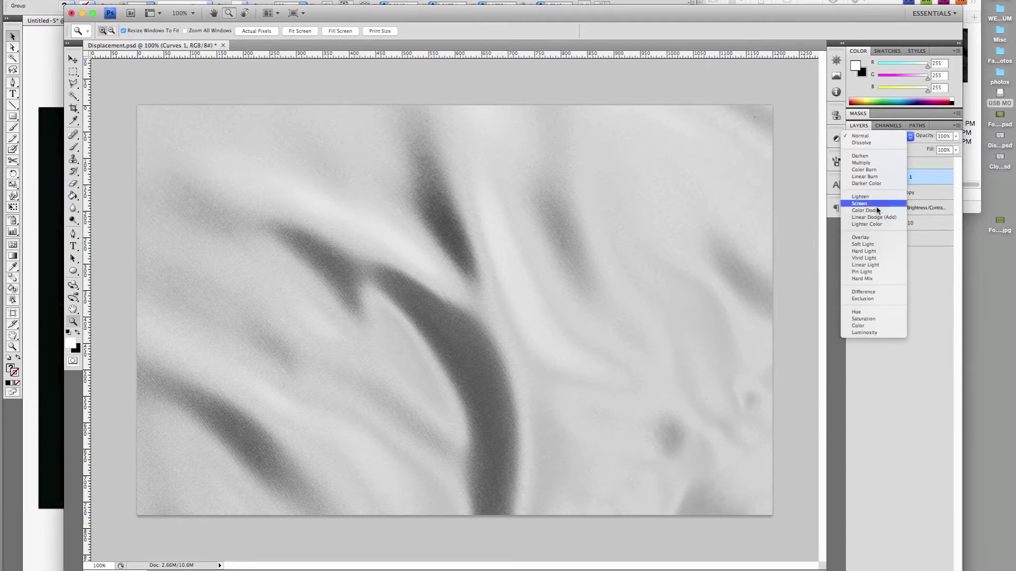
pyautogui.click(861, 237)
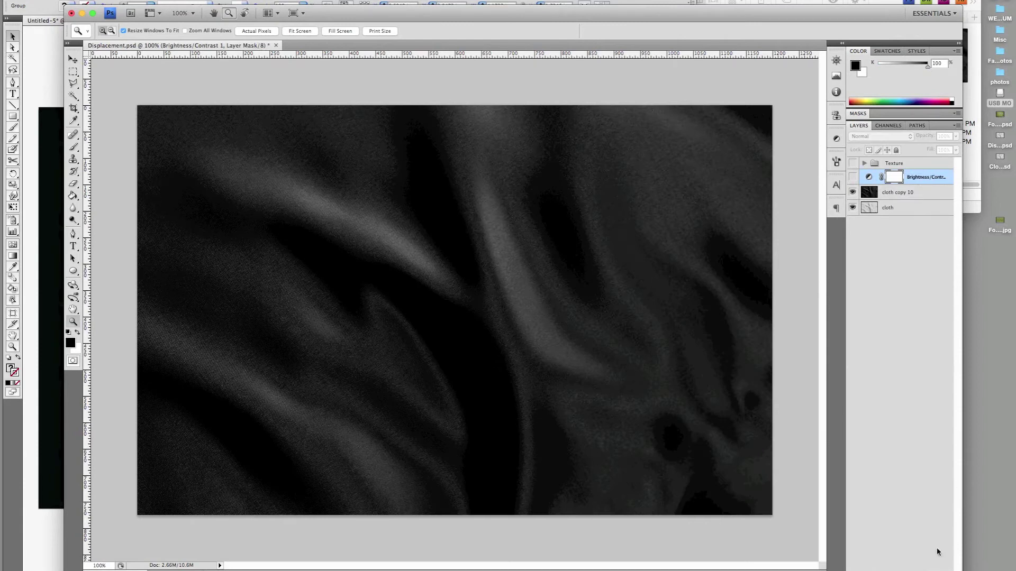
# Add a new layer between the Brightness/Contrast adjustment and the Texture group and fill it with black
pyautogui.click(928, 566)
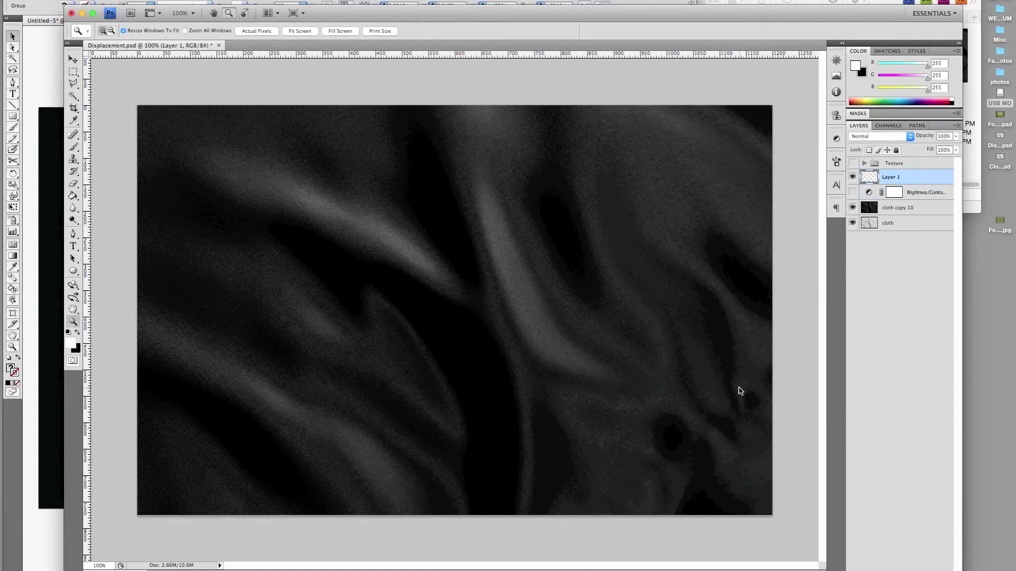
pyautogui.press('x')
pyautogui.hotkey('alt', 'BackSpace')
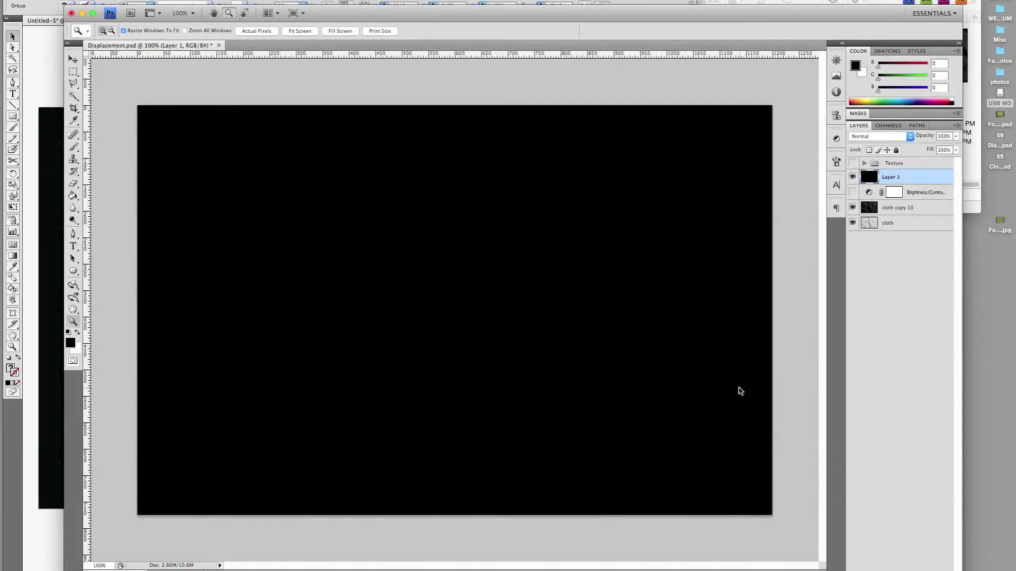
# Convert the black layer to a smart object and rename it Logo
pyautogui.rightClick(895, 178)
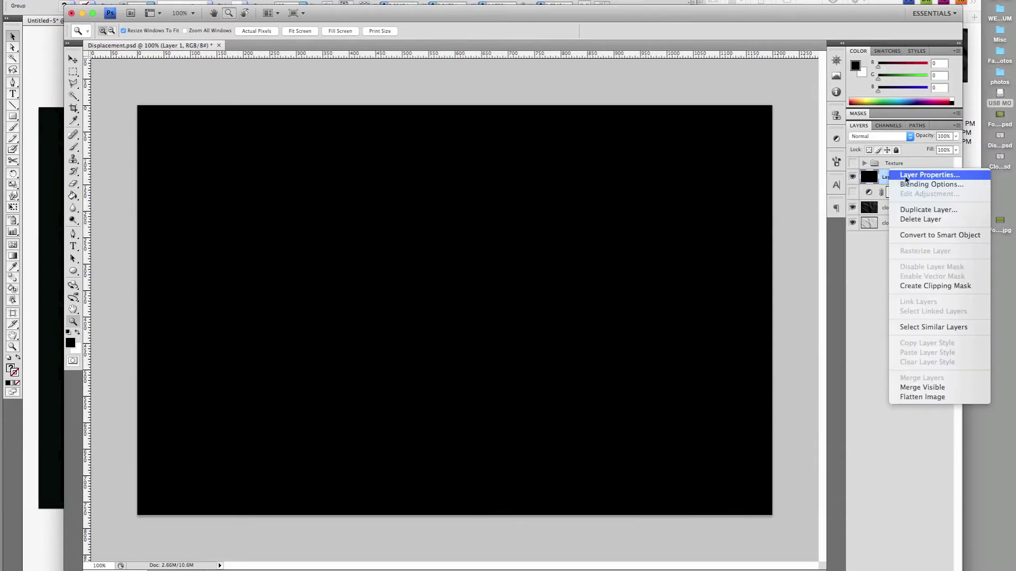
pyautogui.click(912, 234)
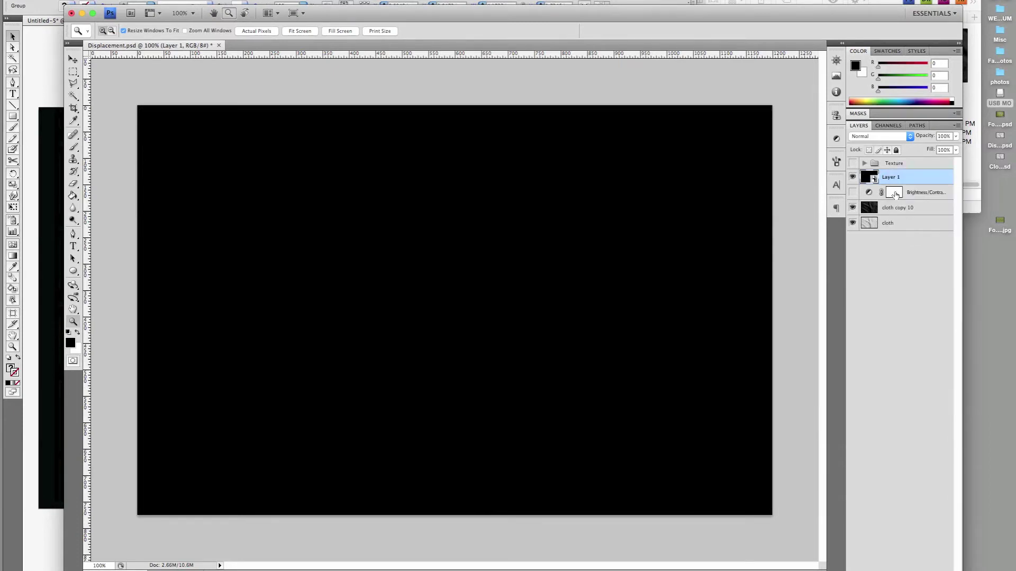
pyautogui.doubleClick(892, 178)
pyautogui.write('Logo')
pyautogui.press('Return')
# Replace the Logo smart object's contents with the Tampa Bay Bandits wordmark as a vector smart object, hide the black layer, and save and close it
pyautogui.doubleClick(869, 178)
pyautogui.click(627, 152)
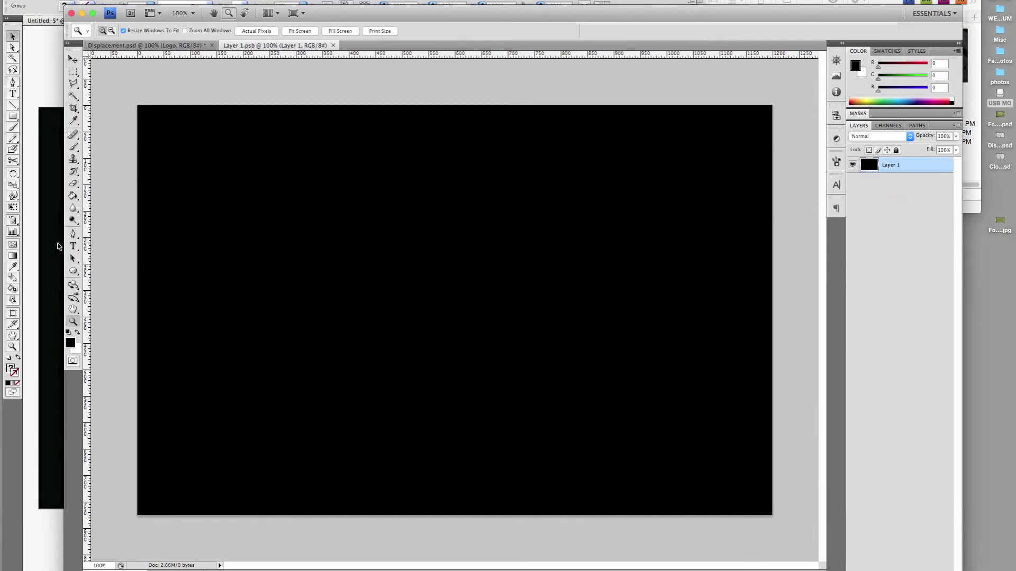
pyautogui.click(52, 248)
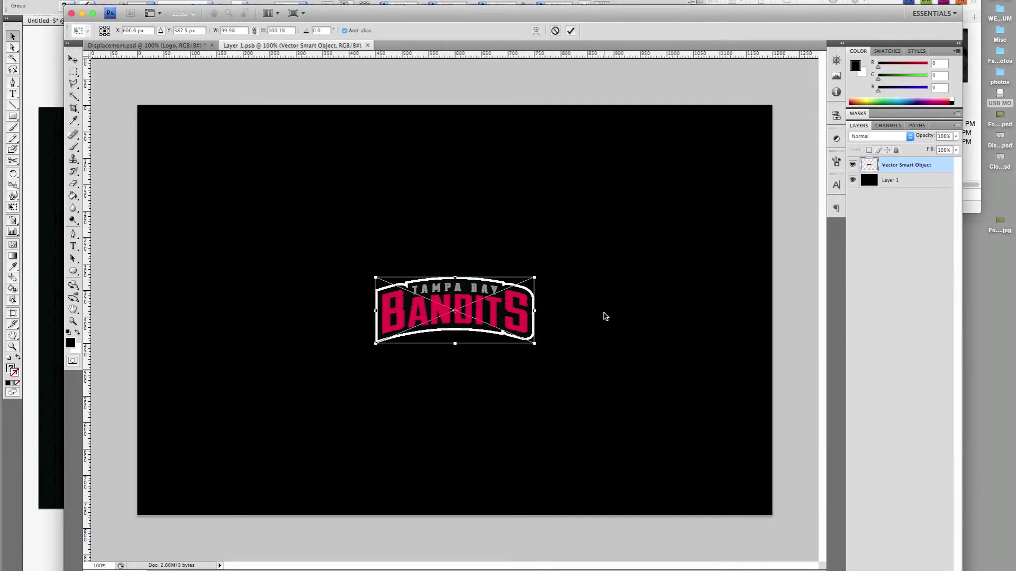
pyautogui.moveTo(536, 344); pyautogui.dragTo(657, 395)
pyautogui.press('Return')
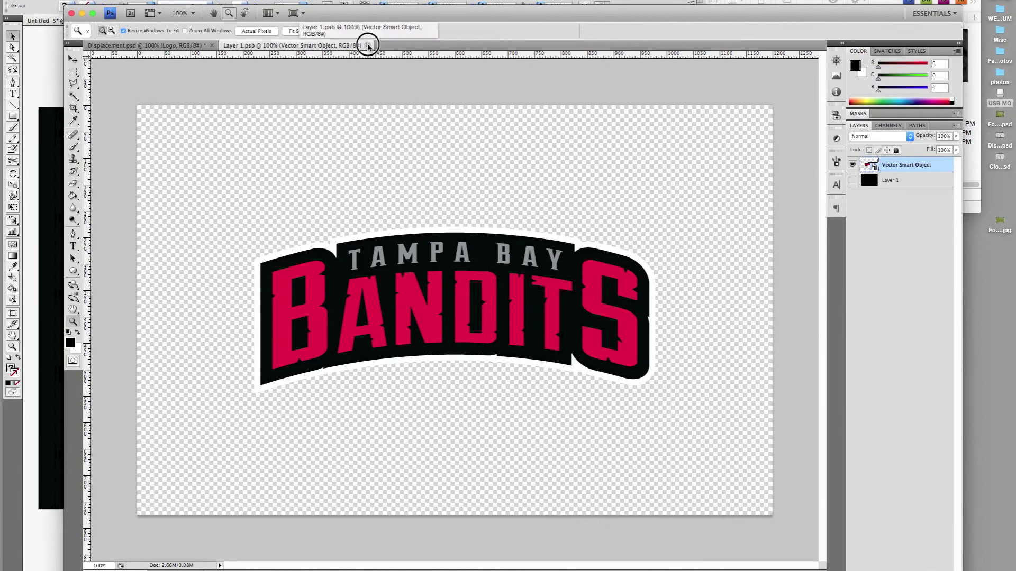
pyautogui.click(369, 46)
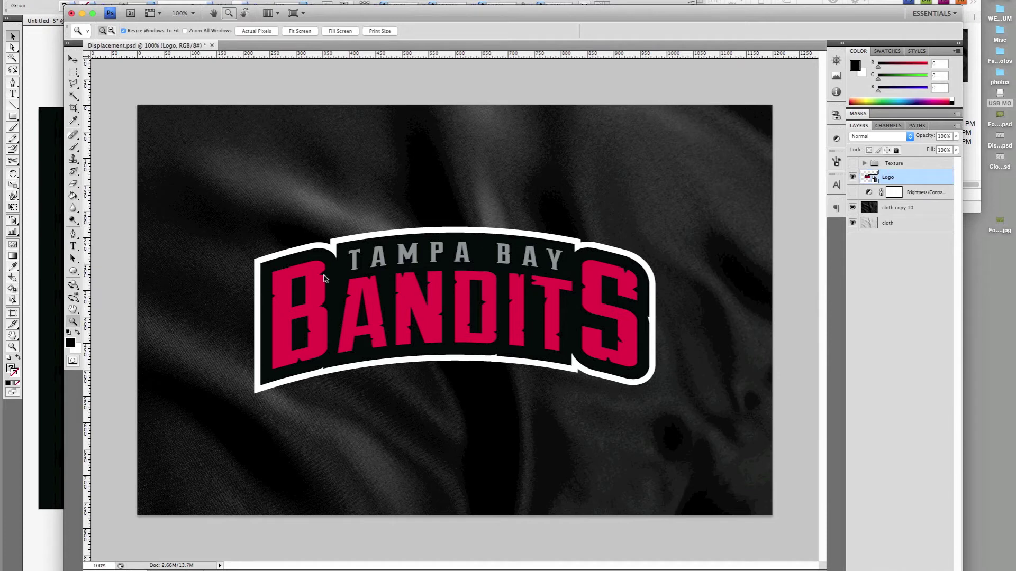
# Apply the Displace filter to the Logo layer at scale 10 by 10, Stretch To Fit, Repeat Edge Pixels, using Displacement.psd as the map
pyautogui.click(222, 1)
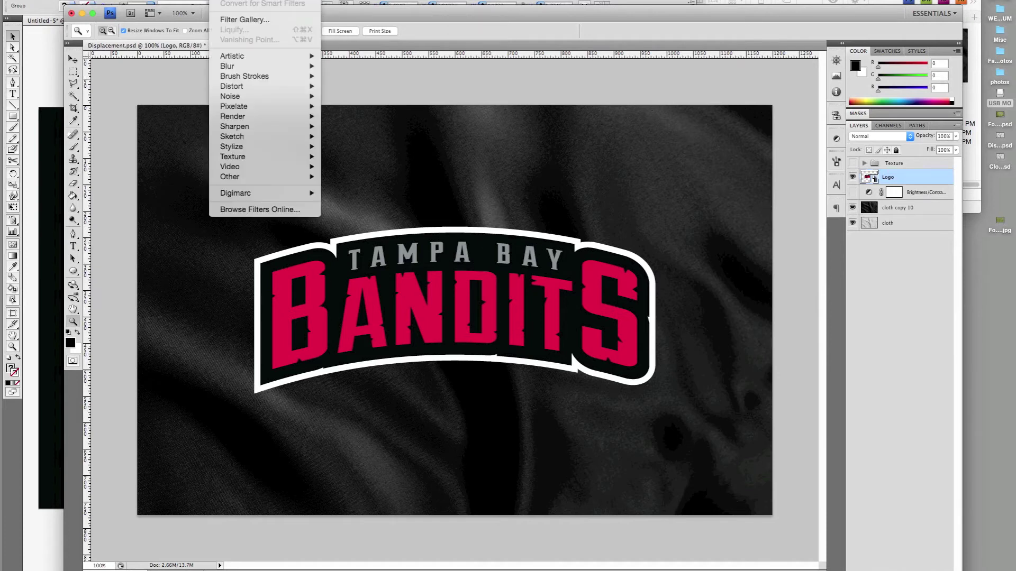
pyautogui.moveTo(241, 90)
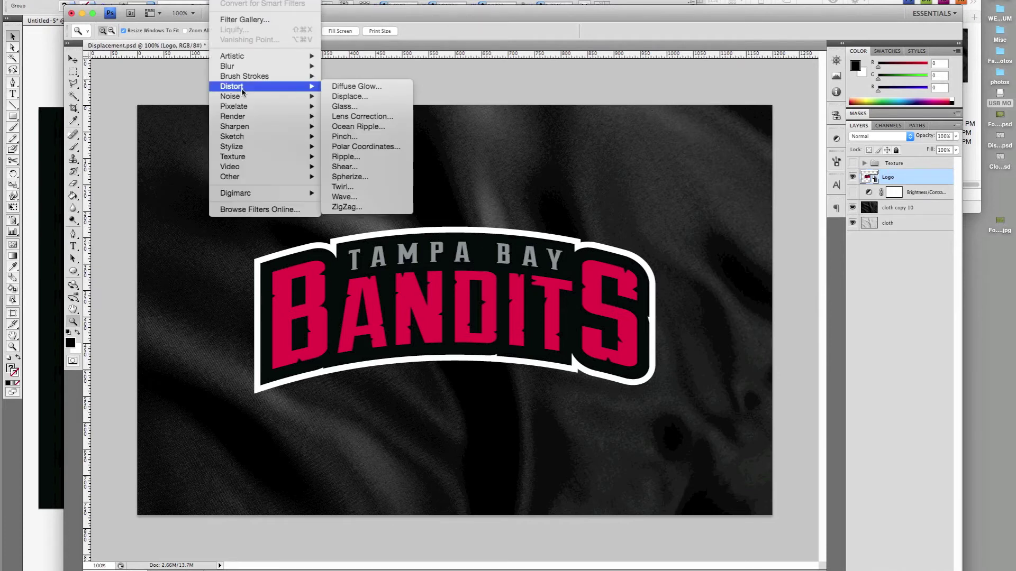
pyautogui.click(344, 97)
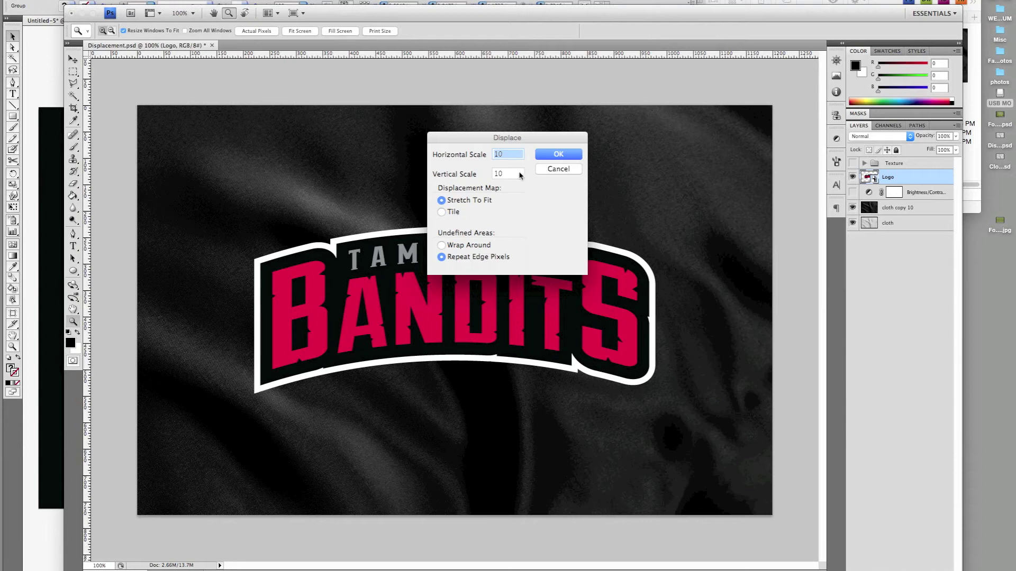
pyautogui.click(561, 155)
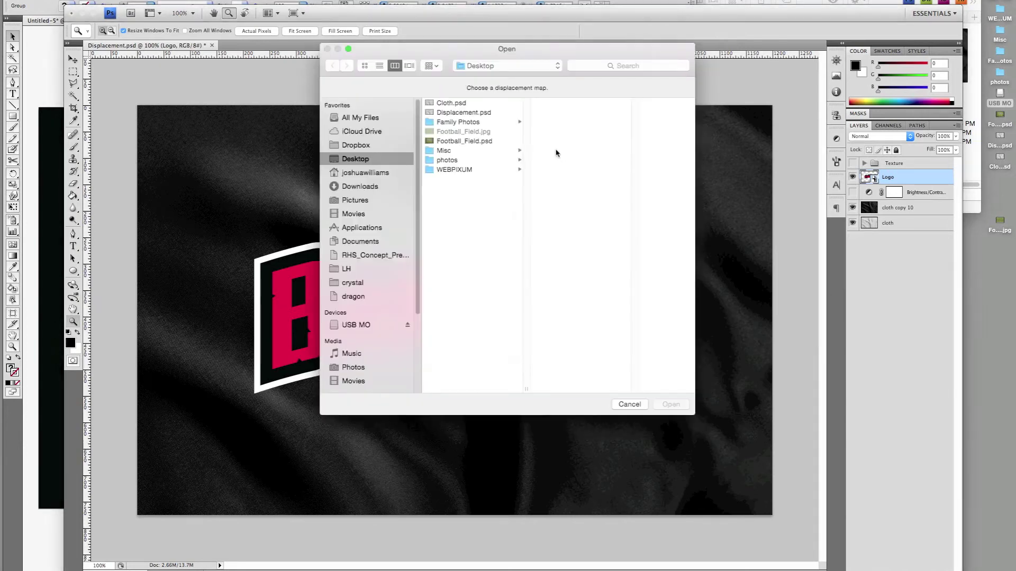
pyautogui.click(459, 112)
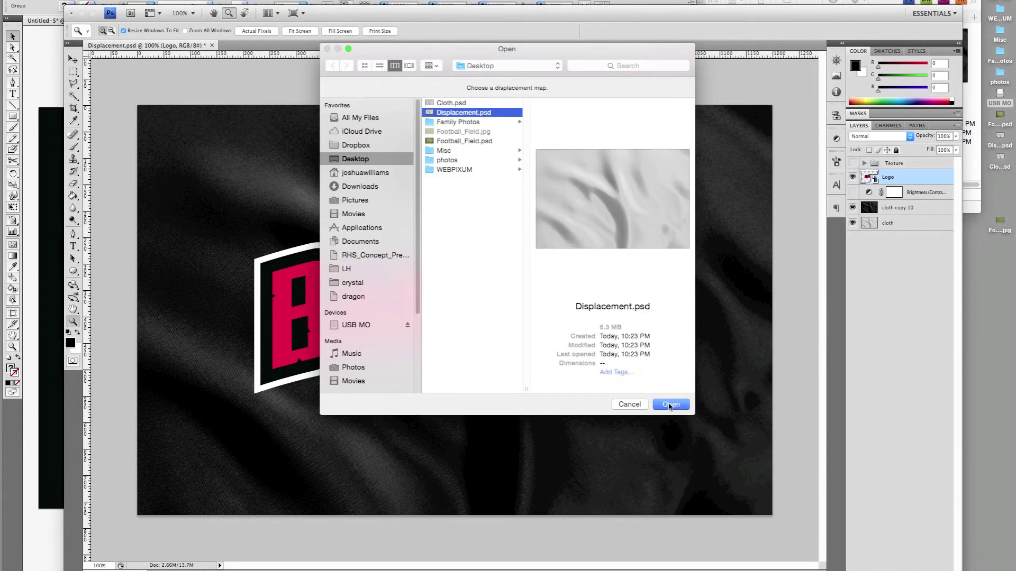
pyautogui.click(669, 404)
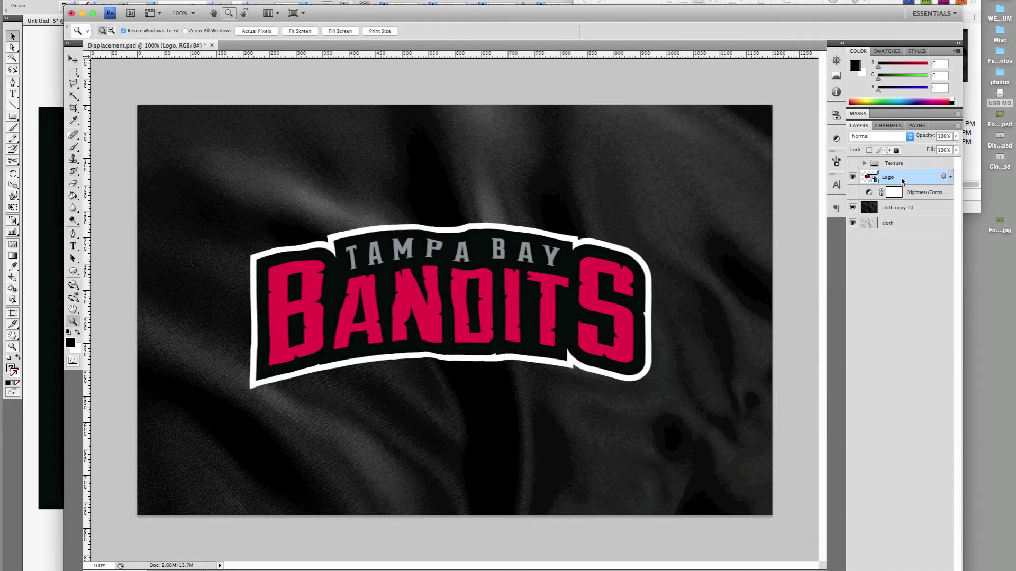
# Duplicate the Logo layer and set the copy to Screen blending mode at 30% opacity
pyautogui.press('super+j')
pyautogui.click(882, 136)
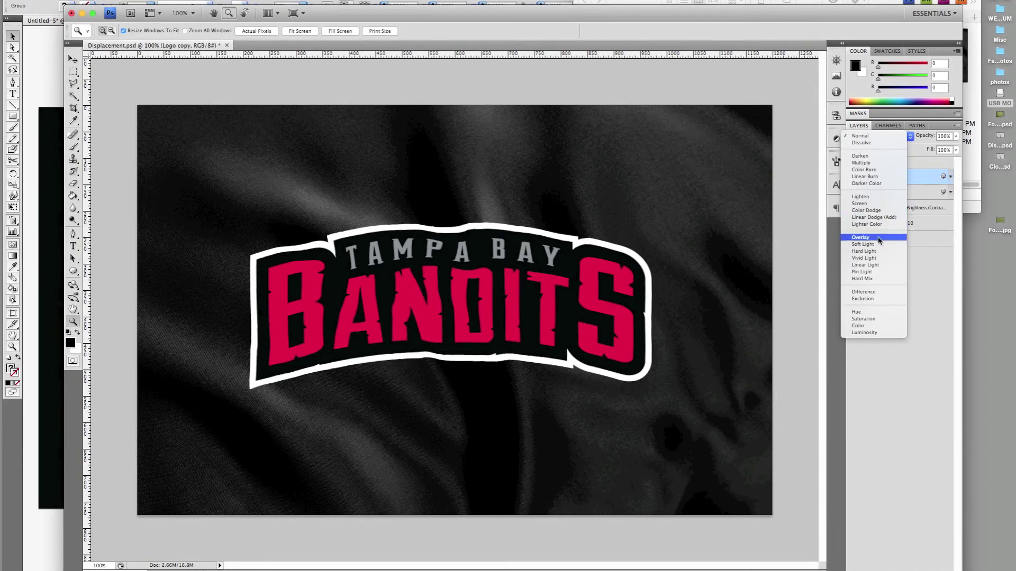
pyautogui.click(877, 205)
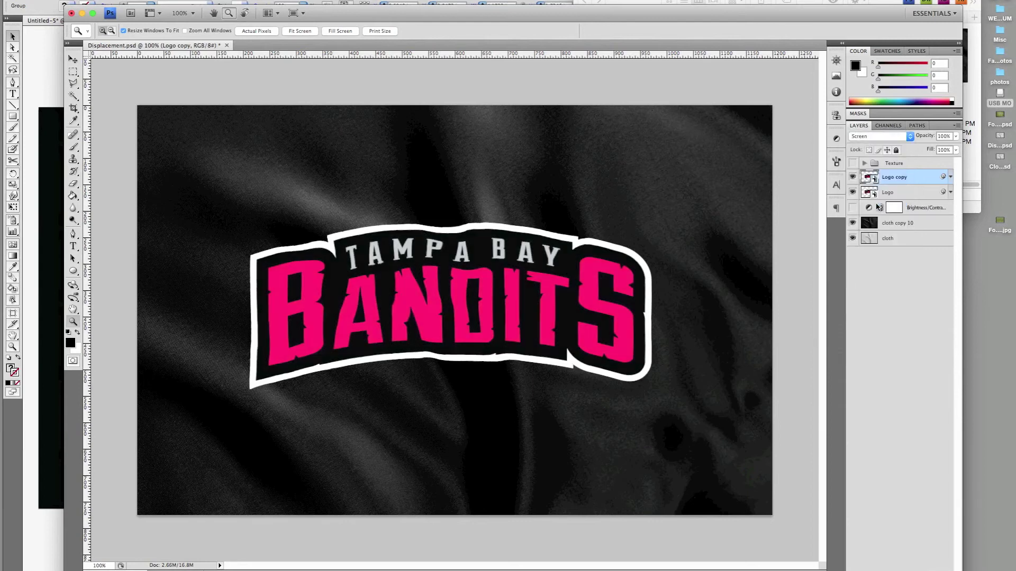
pyautogui.press('v')
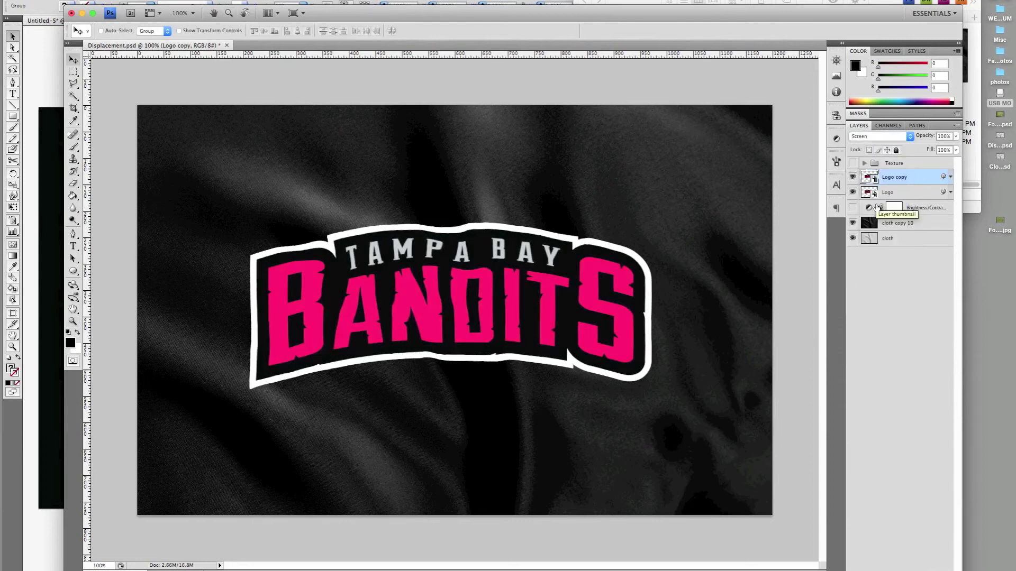
pyautogui.press('3')
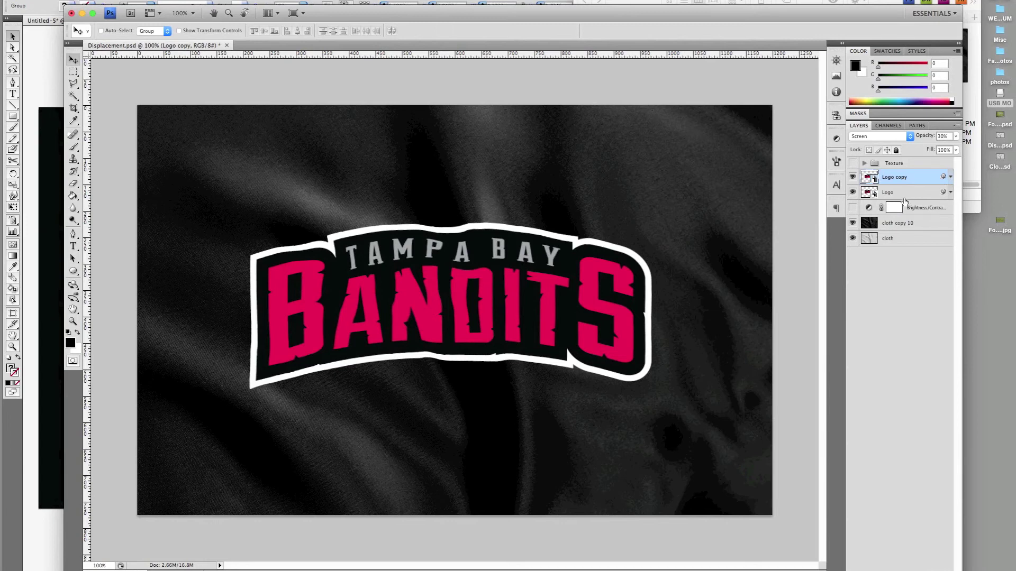
# Show the Texture group and mask it to the outline of the Logo copy layer
pyautogui.keyDown('super'); pyautogui.click(869, 178); pyautogui.keyUp('super')
pyautogui.click(853, 163)
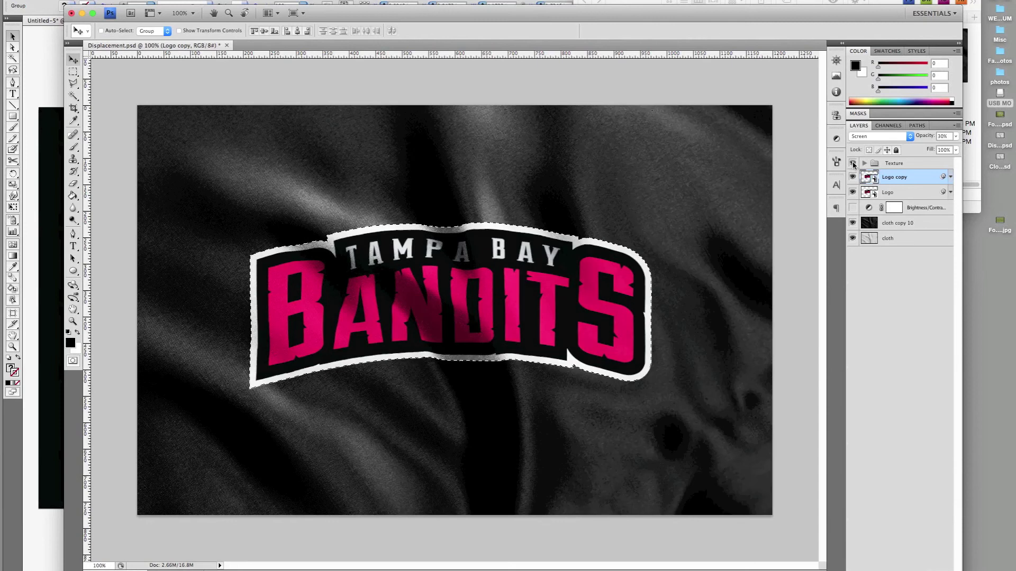
pyautogui.click(901, 164)
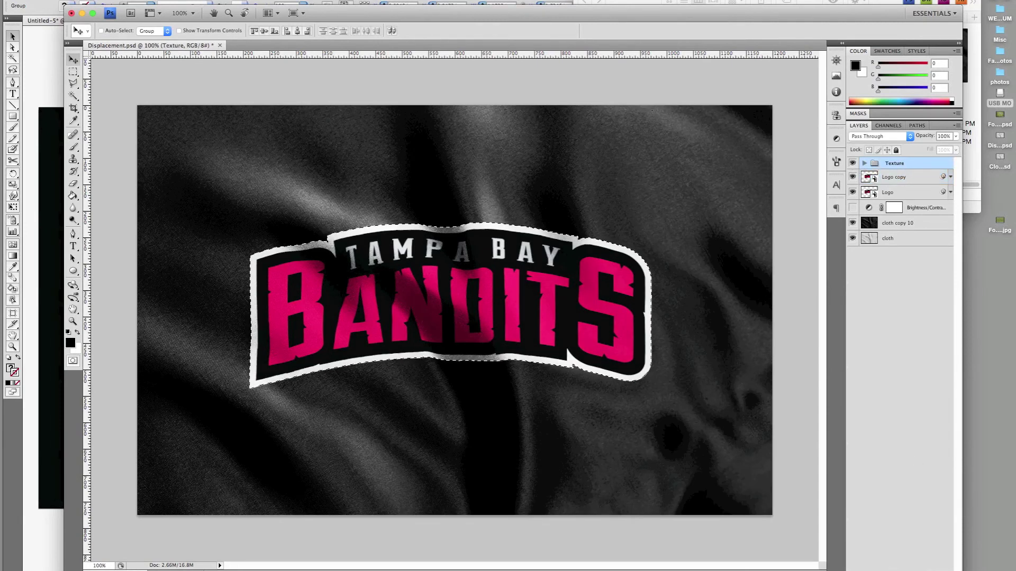
pyautogui.click(890, 570)
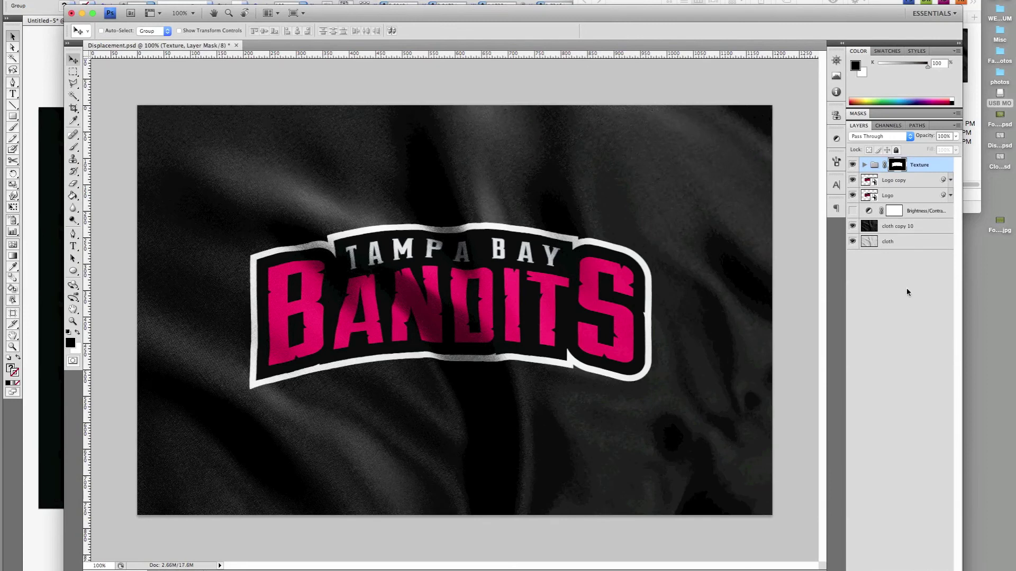
# Add a Multiply drop shadow to the Logo copy layer with 35% opacity, 2 px distance and 1 px size
pyautogui.click(923, 181)
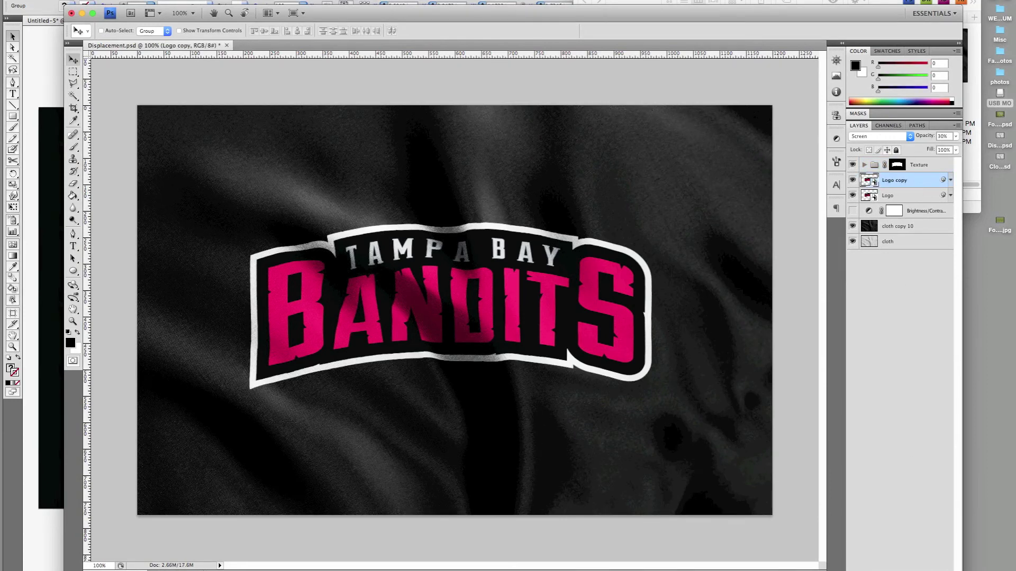
pyautogui.click(879, 570)
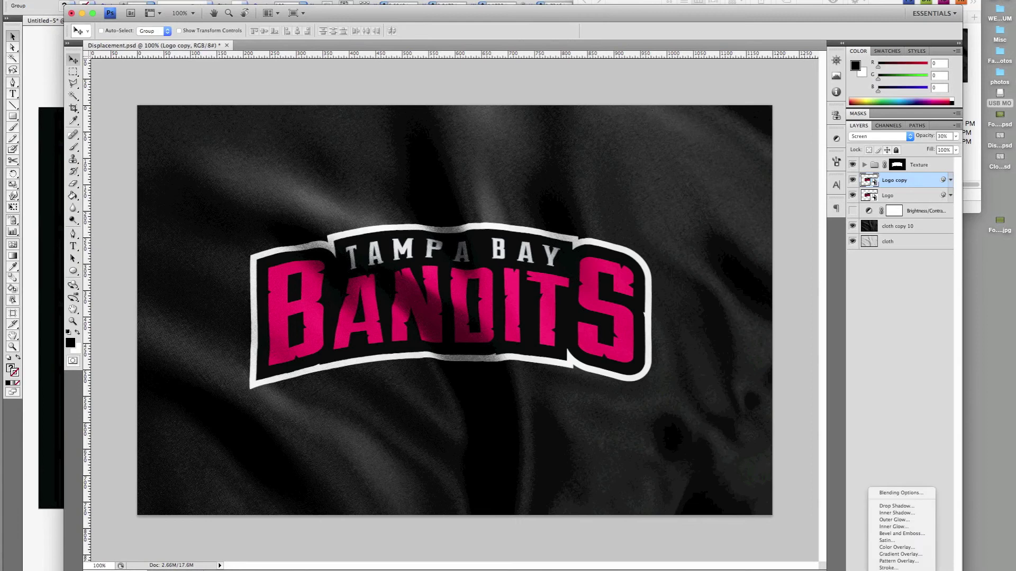
pyautogui.click(896, 507)
pyautogui.write('35')
pyautogui.click(700, 200)
pyautogui.write('2')
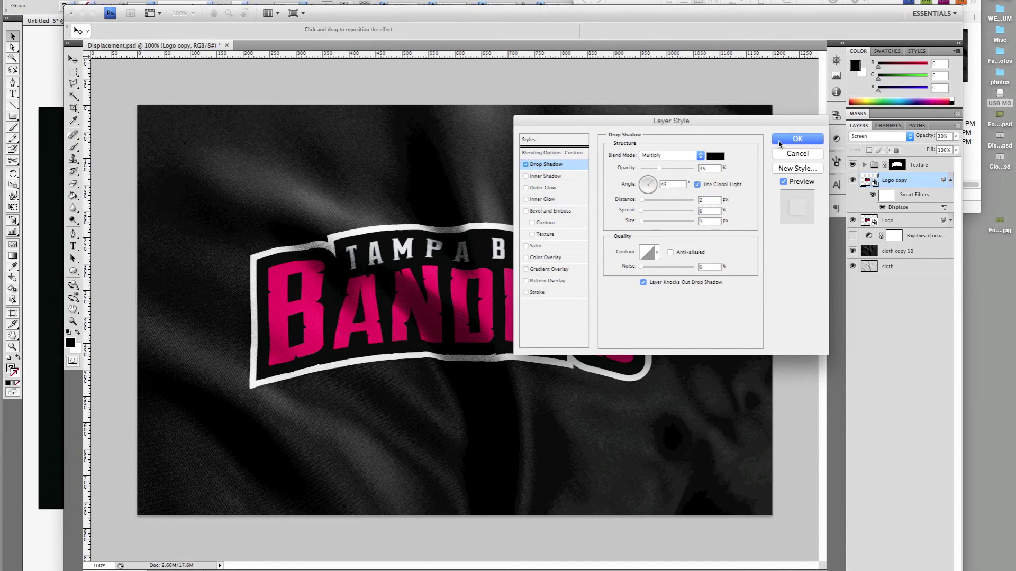
pyautogui.click(778, 142)
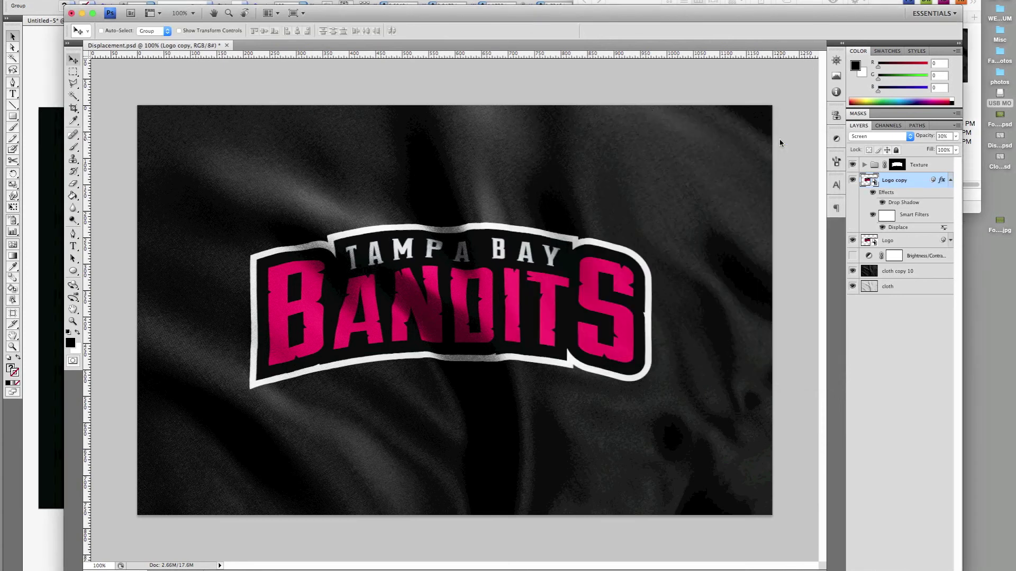
# Place the horse-and-rider logo in the Logo smart object with the wordmark hidden, and save and close it
pyautogui.click(852, 271)
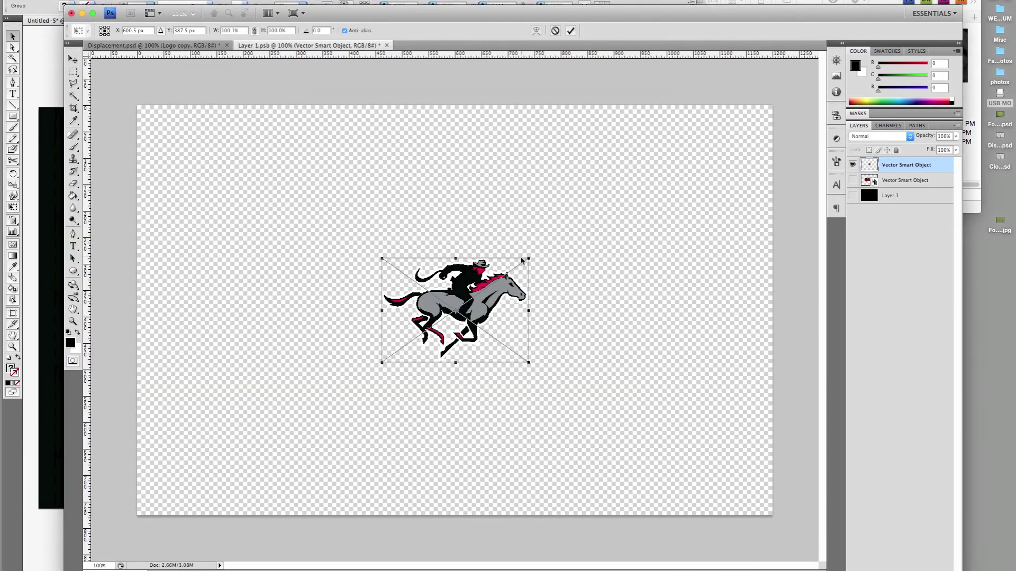
pyautogui.moveTo(528, 259); pyautogui.dragTo(676, 140)
pyautogui.press('Return')
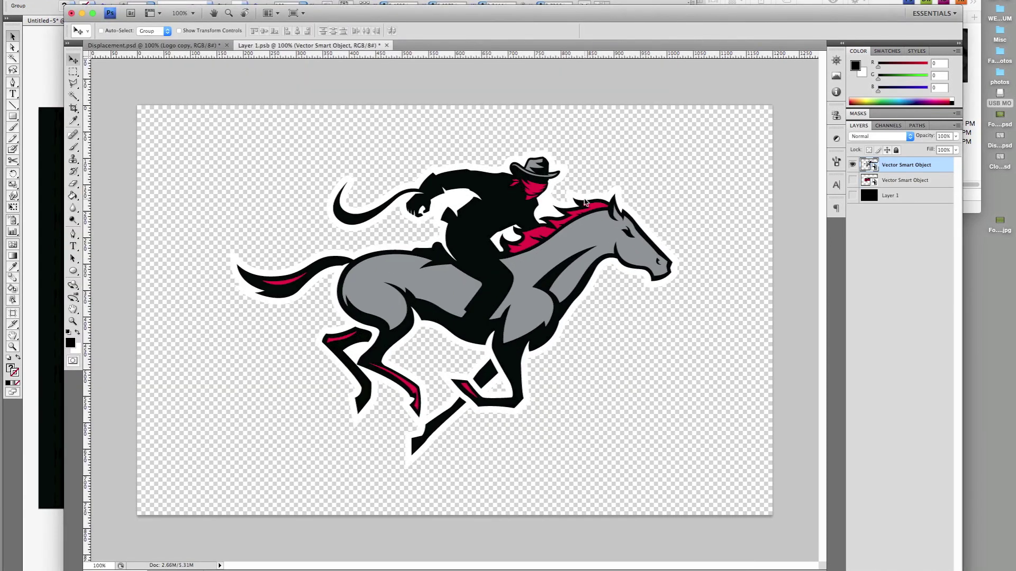
pyautogui.click(386, 45)
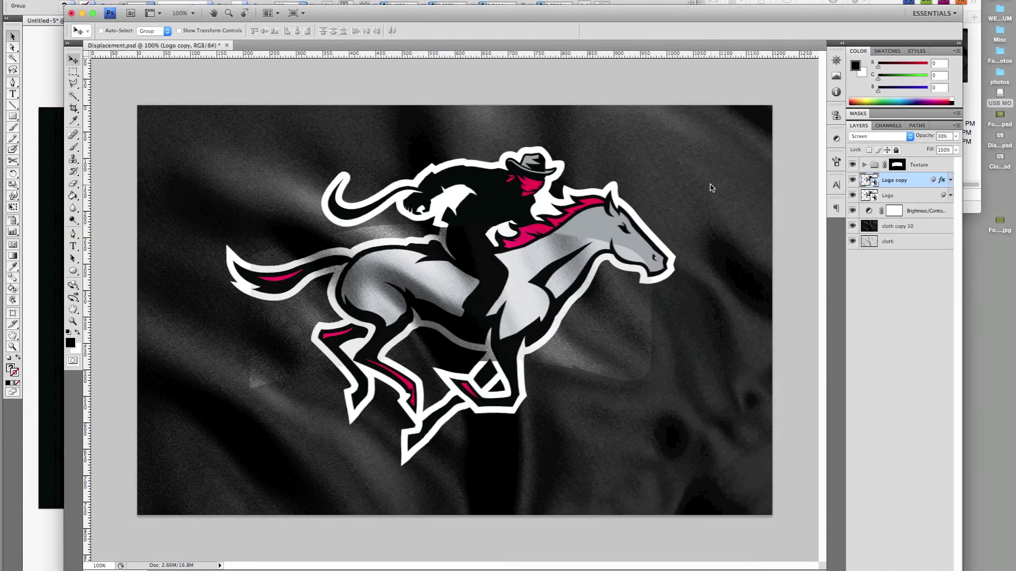
# Mask the Texture group to the outline of the horse-and-rider logo
pyautogui.click(894, 164)
pyautogui.keyDown('super'); pyautogui.click(868, 180); pyautogui.keyUp('super')
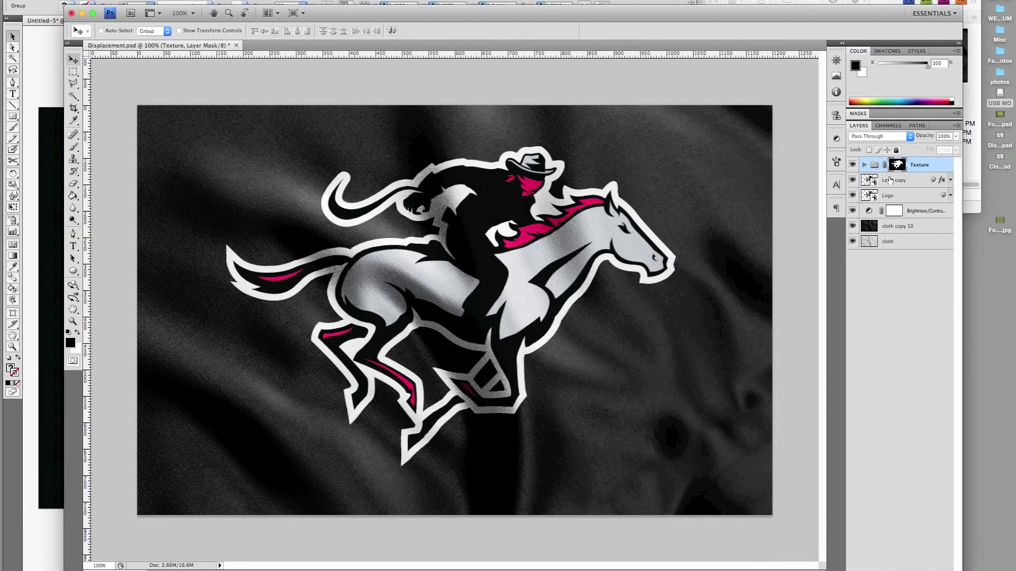
# Hide the Logo copy layer and toggle the Logo layer's smart filters to compare the artwork with and without displacement
pyautogui.click(951, 180)
pyautogui.click(852, 180)
pyautogui.click(951, 240)
pyautogui.click(872, 255)
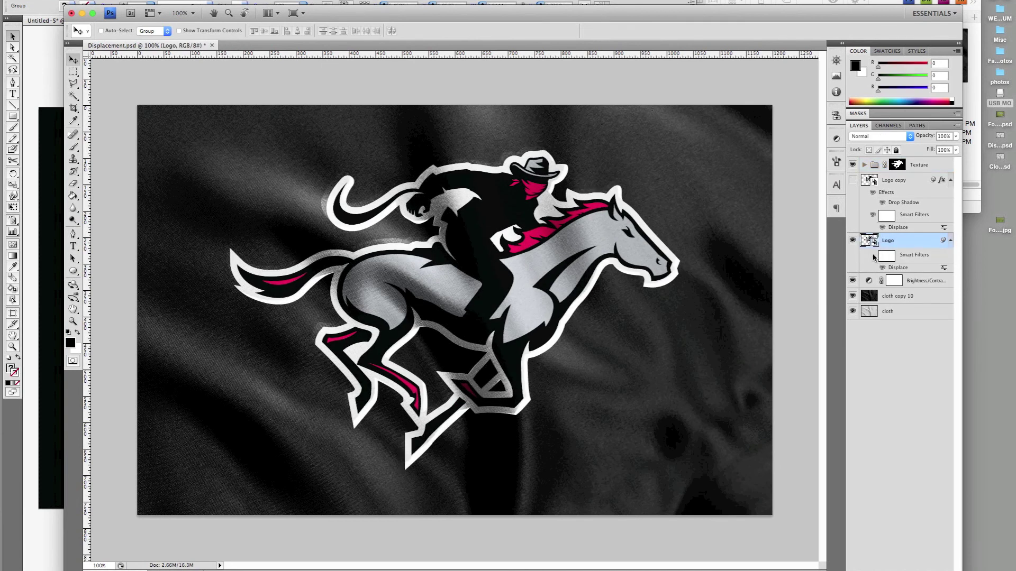
pyautogui.click(873, 256)
pyautogui.click(873, 256)
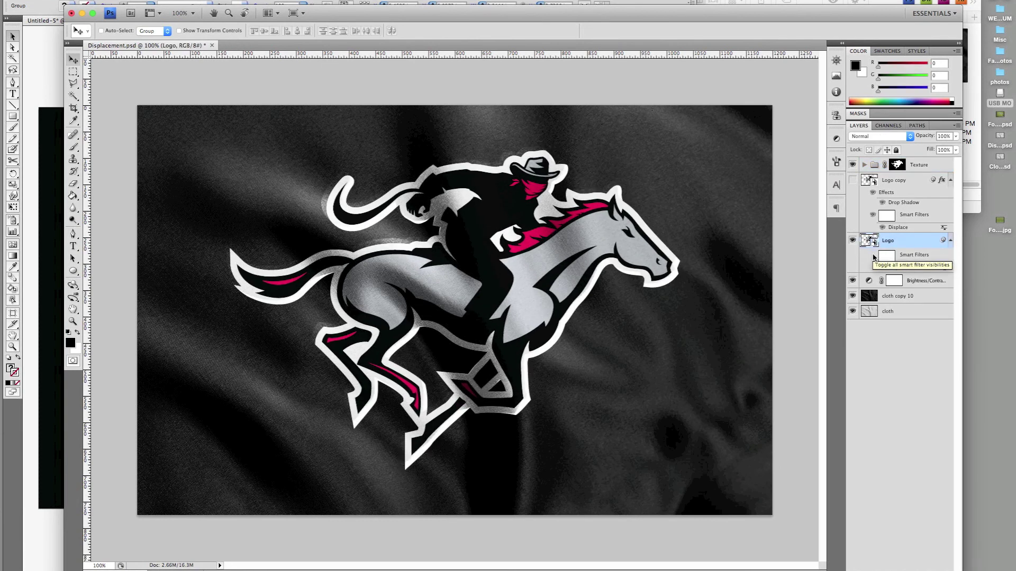